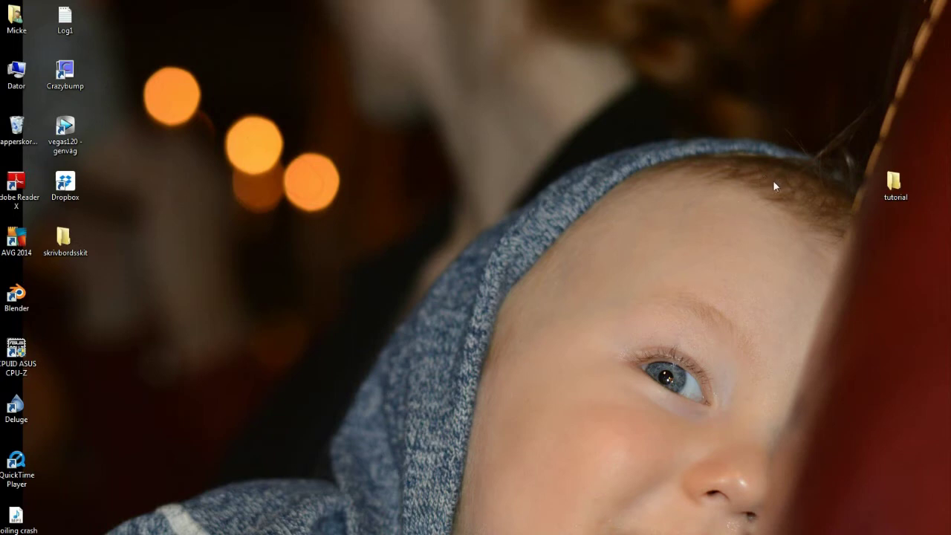
# Open the tutorial folder on the desktop and launch the Namnlös image in Photoshop
pyautogui.doubleClick(893, 193)
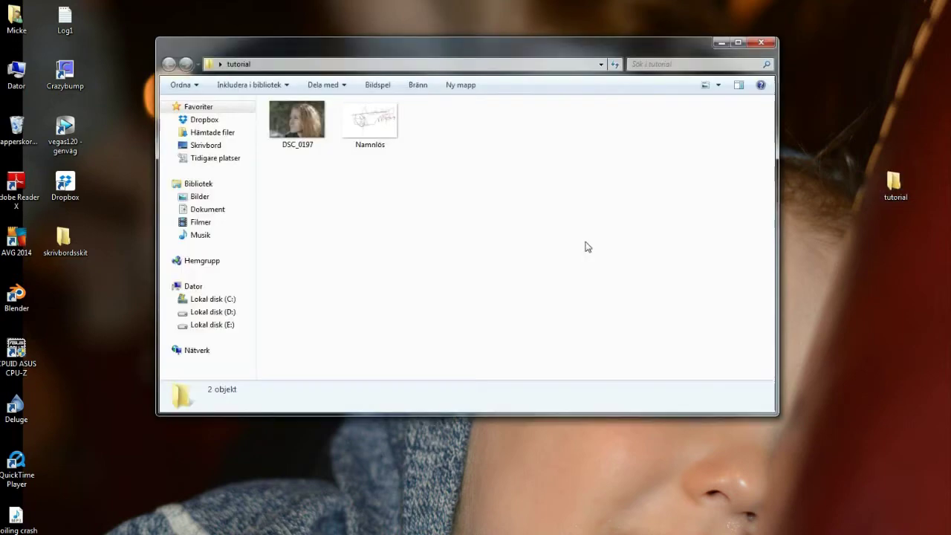
pyautogui.moveTo(370, 124)
pyautogui.doubleClick(374, 135)
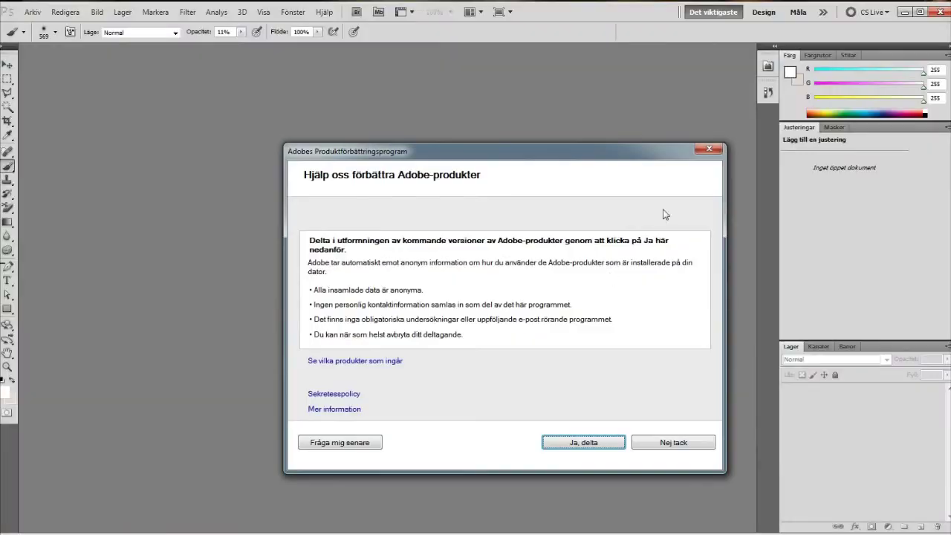
# Close the Adobe product-improvement prompt
pyautogui.click(706, 151)
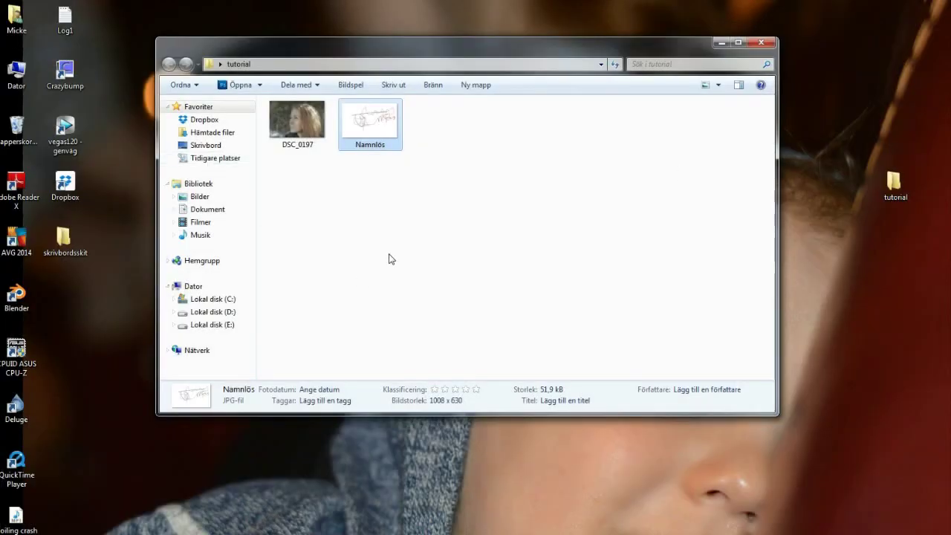
# Reposition the tutorial folder window, open DSC_0197 in Photoshop, and dismiss the improvement prompt
pyautogui.click(388, 255)
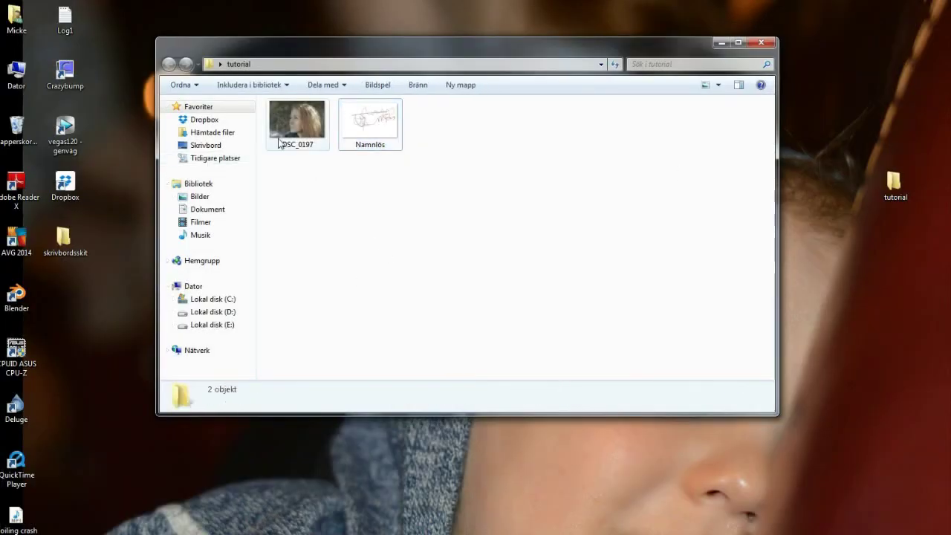
pyautogui.moveTo(371, 58); pyautogui.dragTo(425, 185)
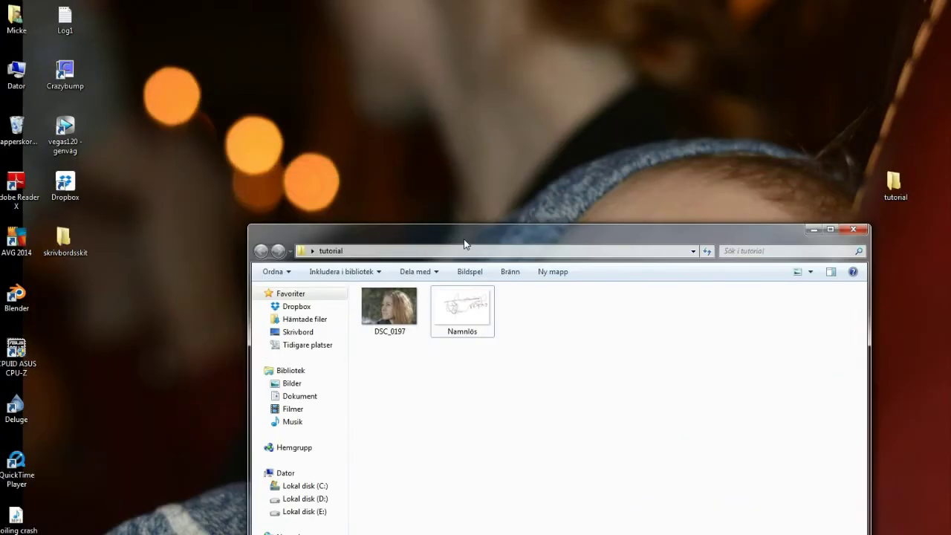
pyautogui.moveTo(425, 186); pyautogui.dragTo(410, 96)
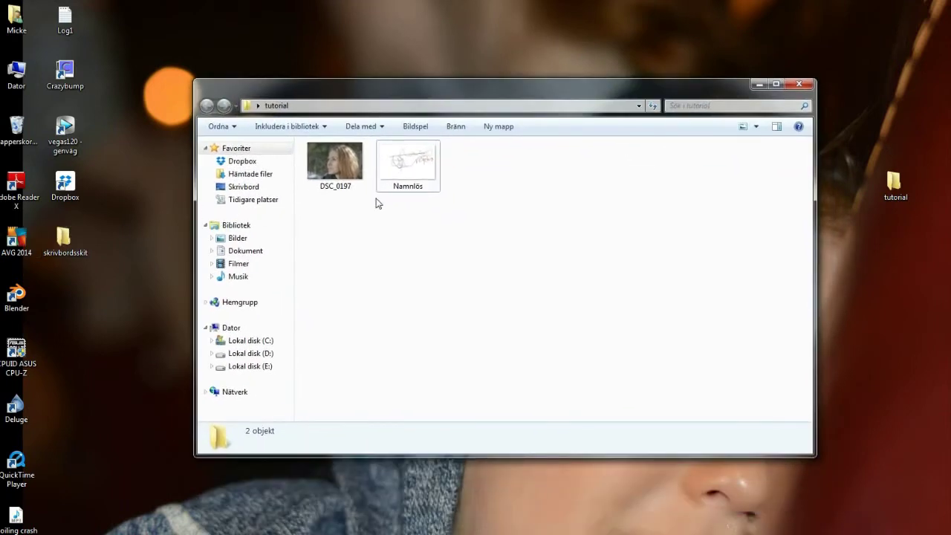
pyautogui.click(333, 173)
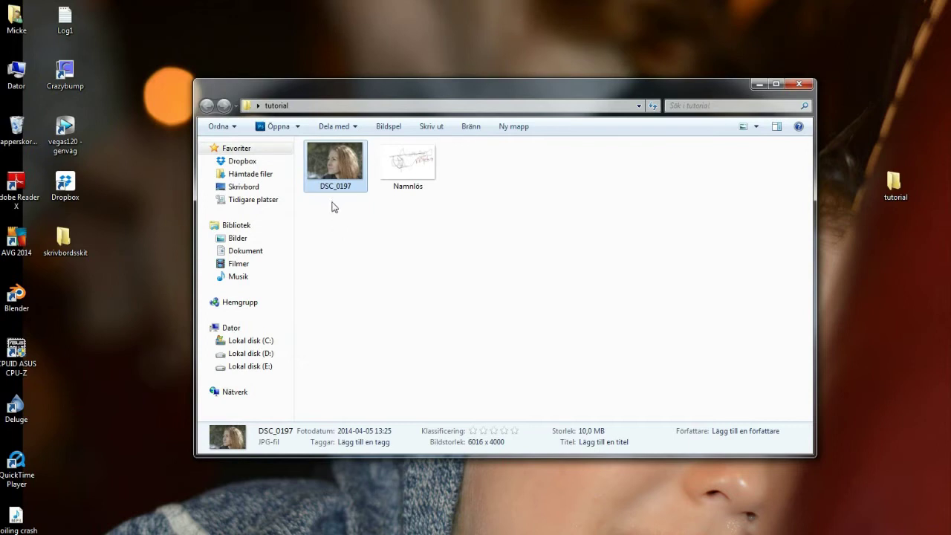
pyautogui.click(498, 202)
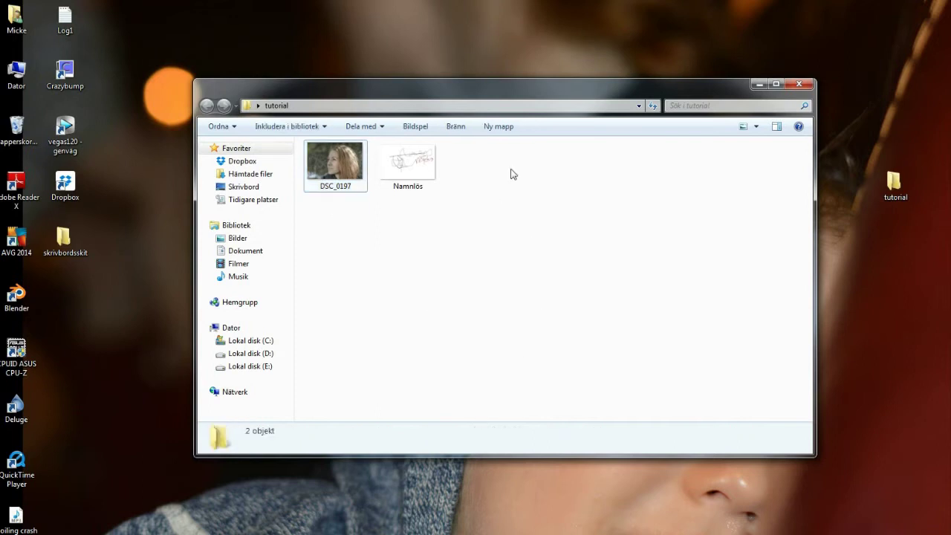
pyautogui.moveTo(335, 165)
pyautogui.doubleClick(340, 174)
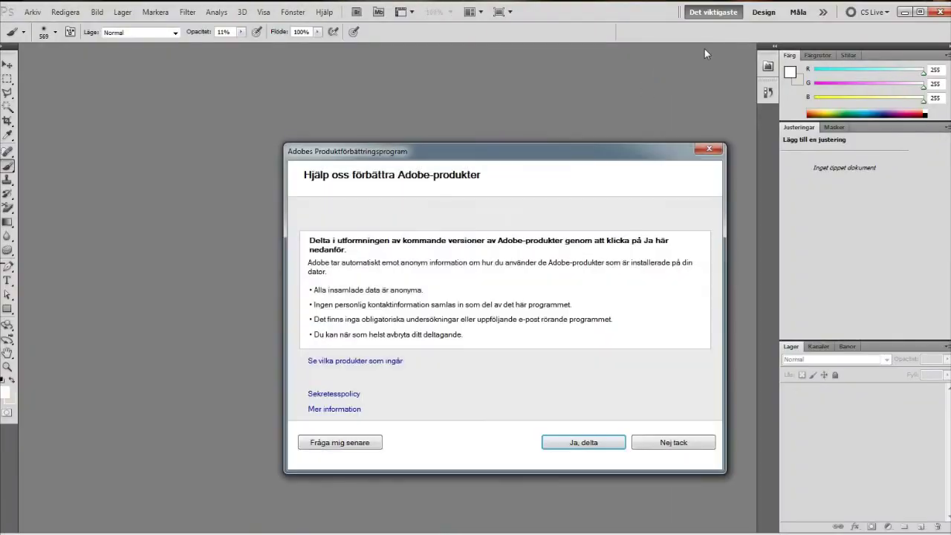
pyautogui.click(711, 151)
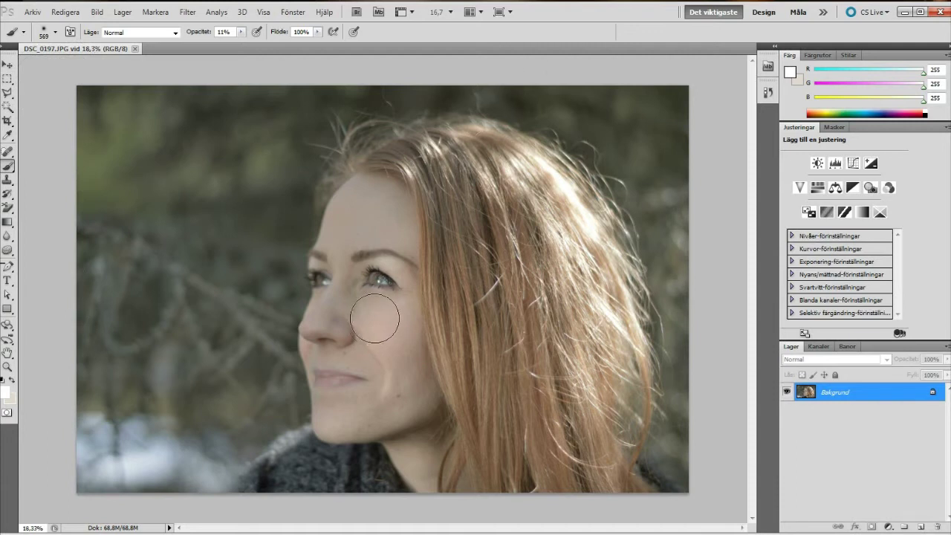
# Zoom in on the face and duplicate the Bakgrund layer as Lager 1
pyautogui.scroll(2, 371, 305)
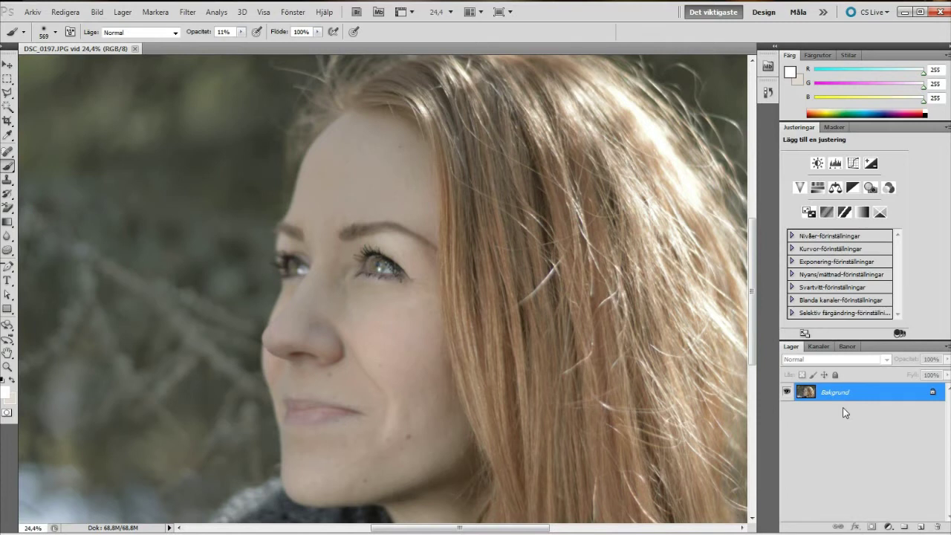
pyautogui.hotkey('ctrl', 'j')
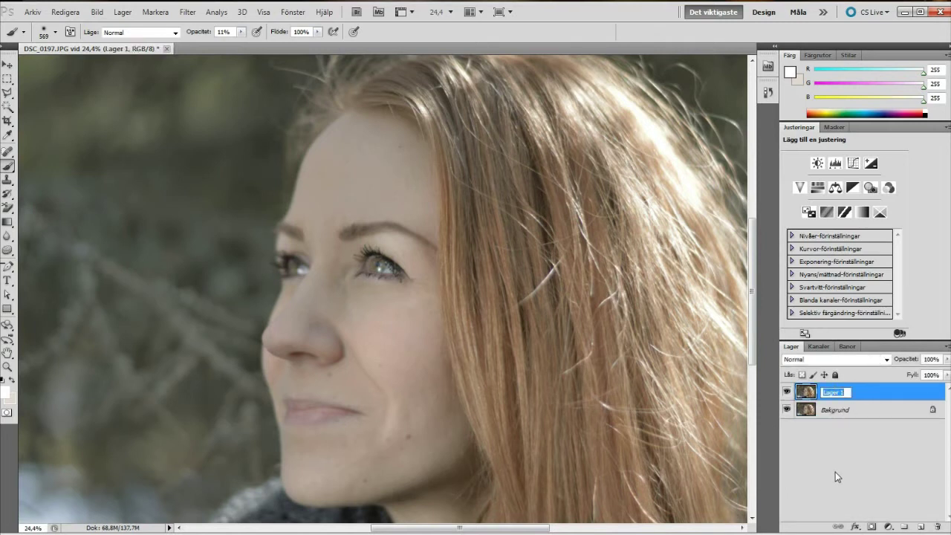
# Rename the duplicate layer förfining and select the Spot Healing Brush
pyautogui.write('förfining')
pyautogui.press('Return')
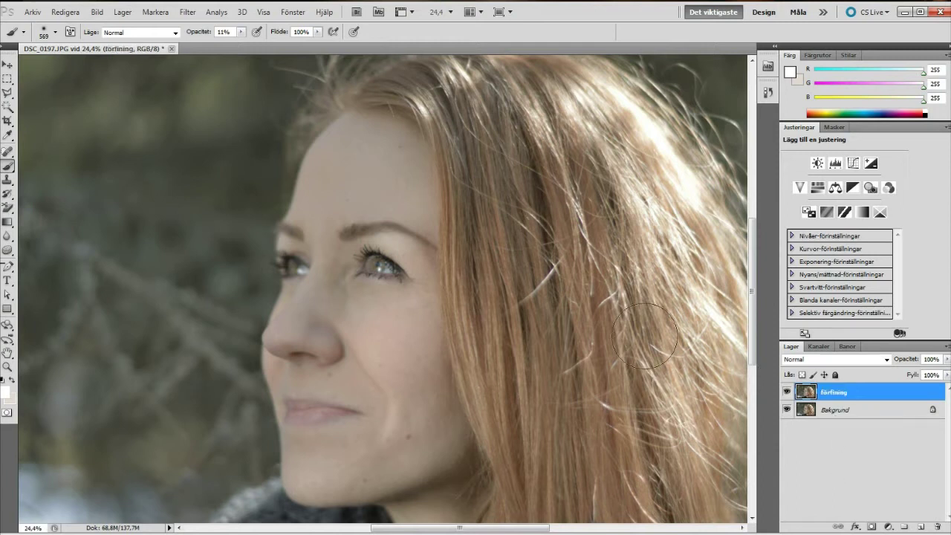
pyautogui.click(9, 151)
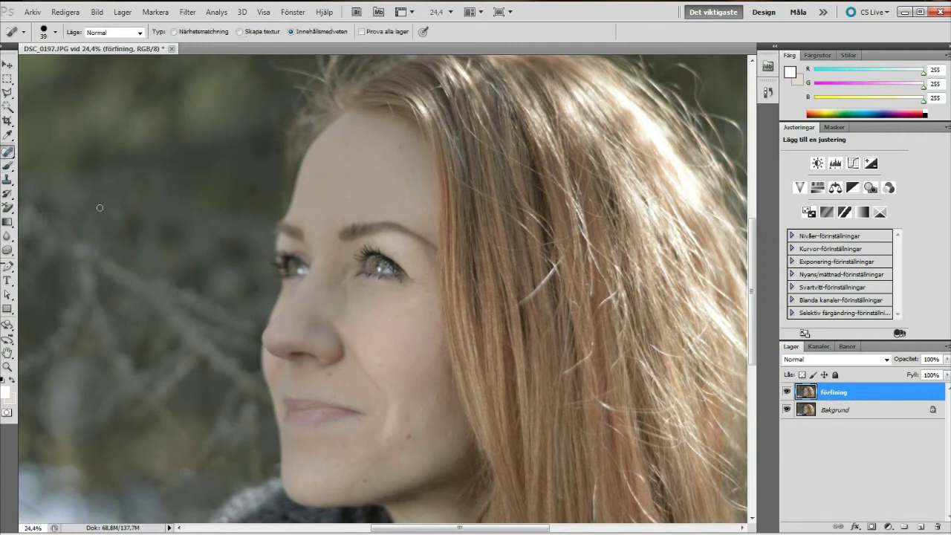
pyautogui.rightClick(9, 153)
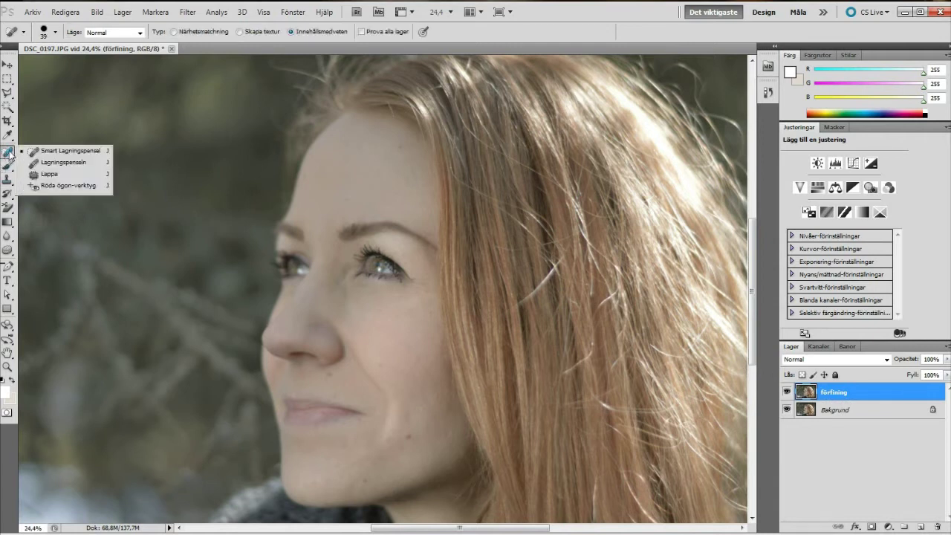
pyautogui.click(85, 152)
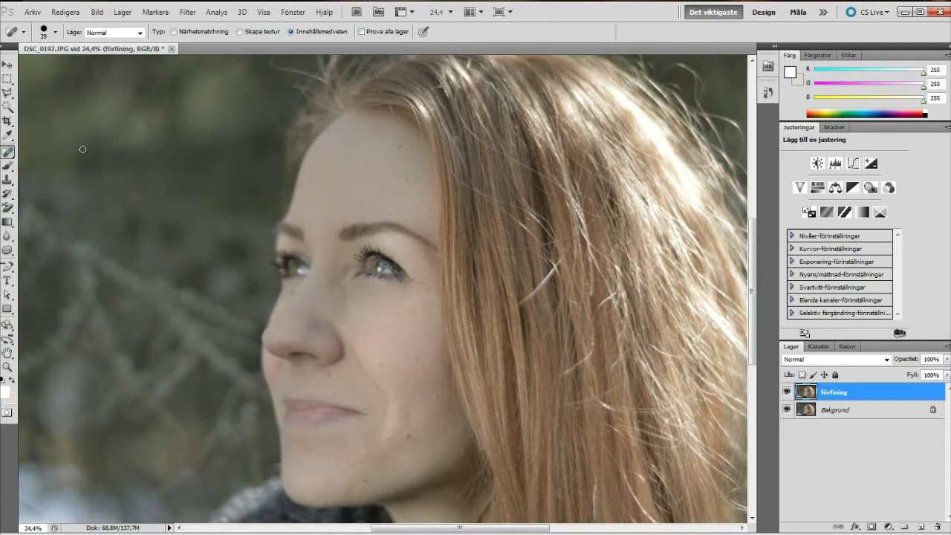
pyautogui.scroll(5, 427, 274)
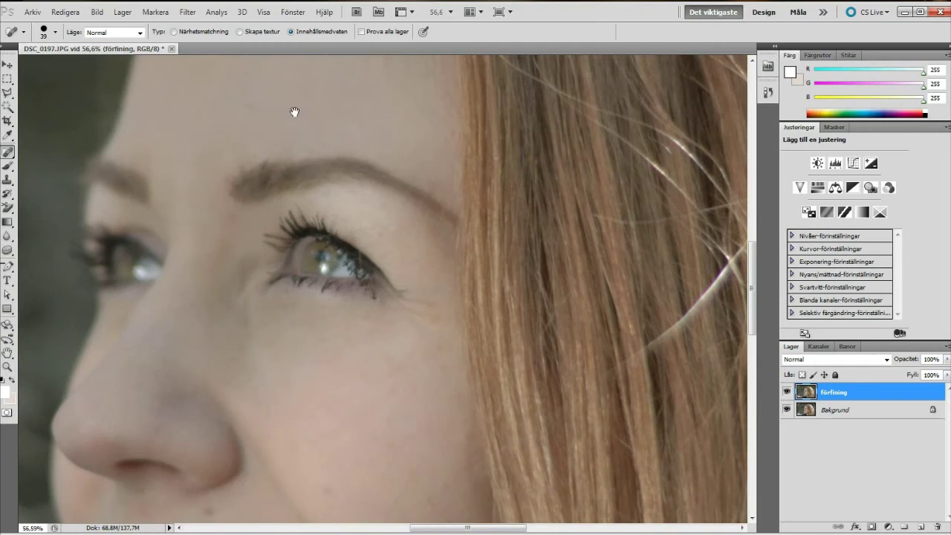
# Spot-heal blemishes on the cheek, below the nose, and on the lower cheek
pyautogui.moveTo(293, 110); pyautogui.dragTo(325, 286)
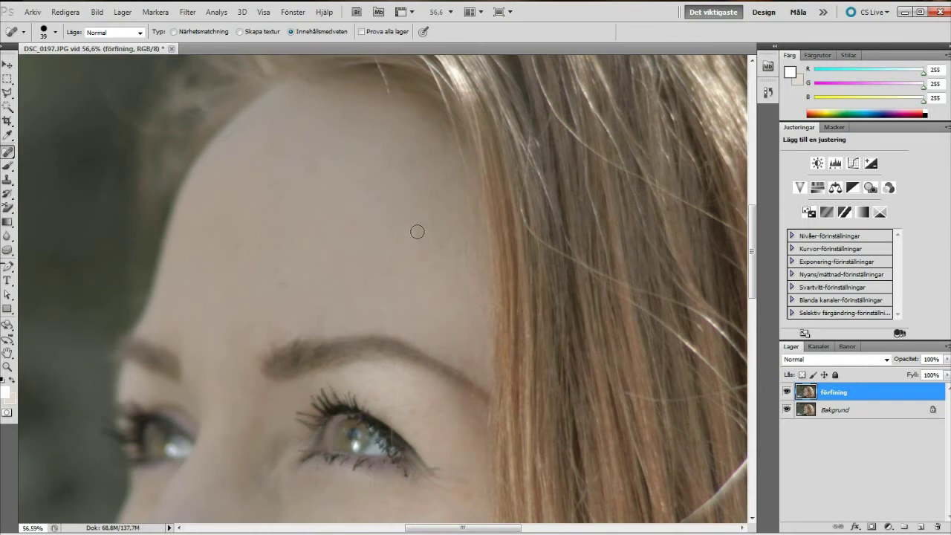
pyautogui.moveTo(348, 160); pyautogui.dragTo(344, 91)
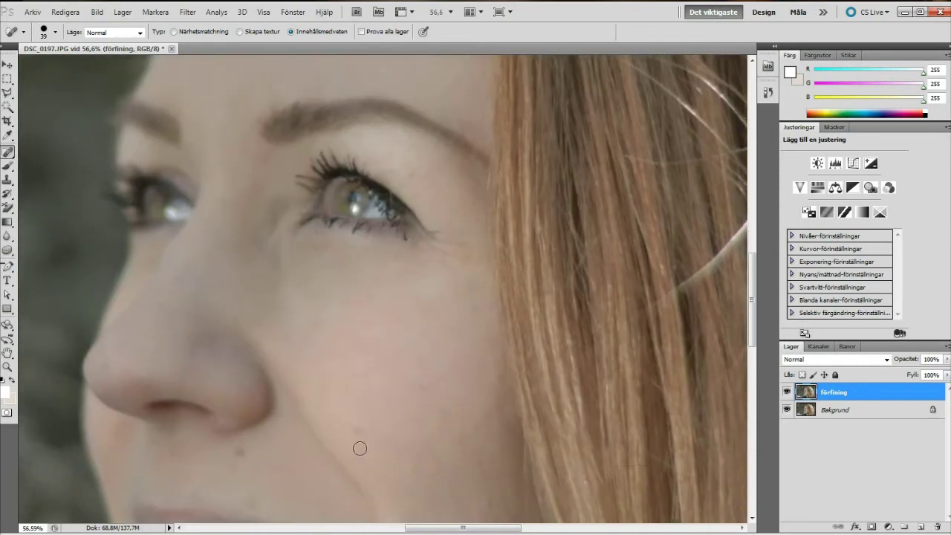
pyautogui.click(359, 431)
pyautogui.click(56, 33)
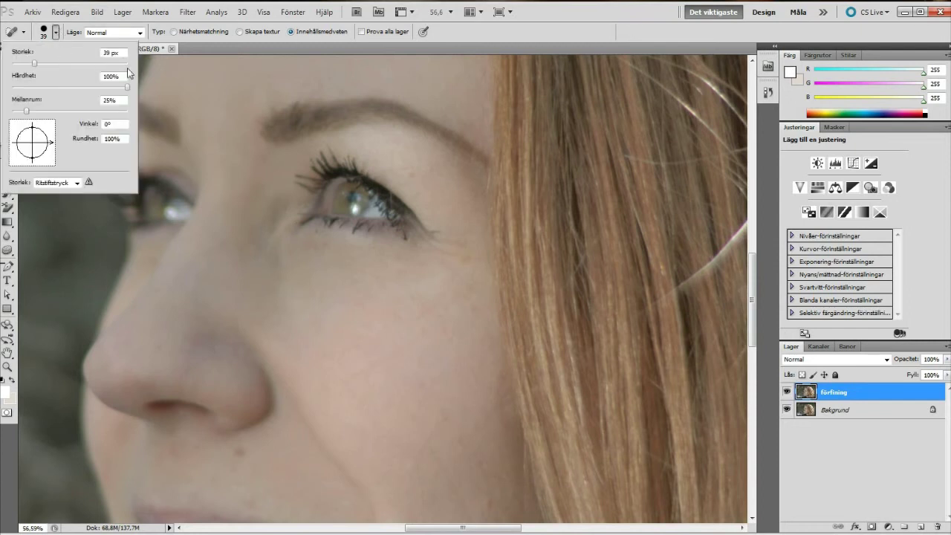
pyautogui.click(458, 41)
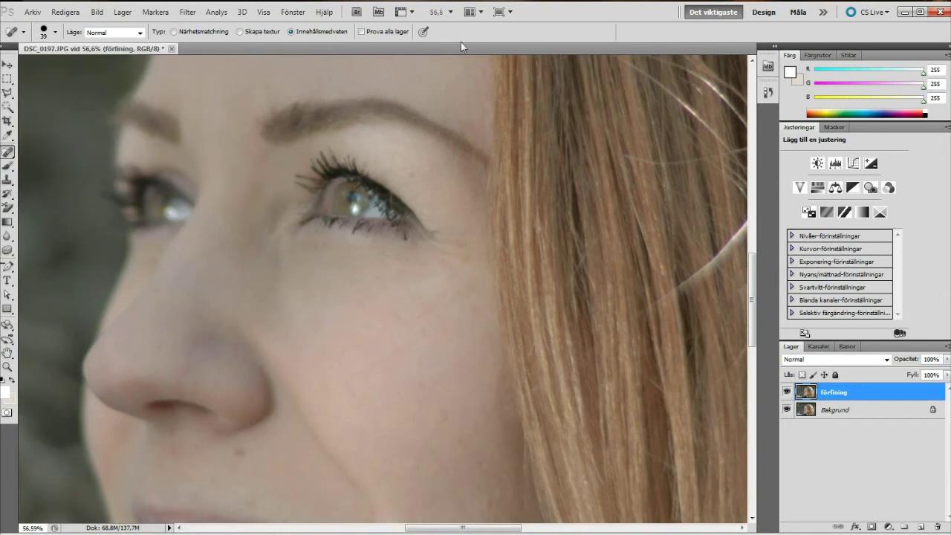
pyautogui.click(239, 451)
pyautogui.click(463, 259)
pyautogui.click(469, 290)
pyautogui.click(475, 310)
pyautogui.click(427, 332)
pyautogui.click(367, 349)
pyautogui.click(328, 356)
# Spot-heal the remaining spots on the lower cheek, chin, jaw and beside the mouth
pyautogui.moveTo(378, 421); pyautogui.dragTo(357, 218)
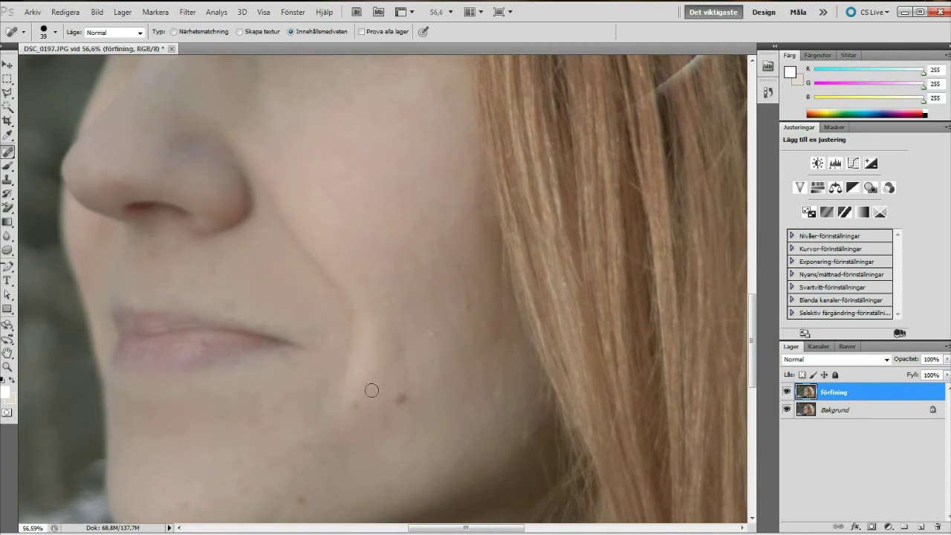
pyautogui.click(355, 408)
pyautogui.moveTo(346, 364); pyautogui.dragTo(410, 234)
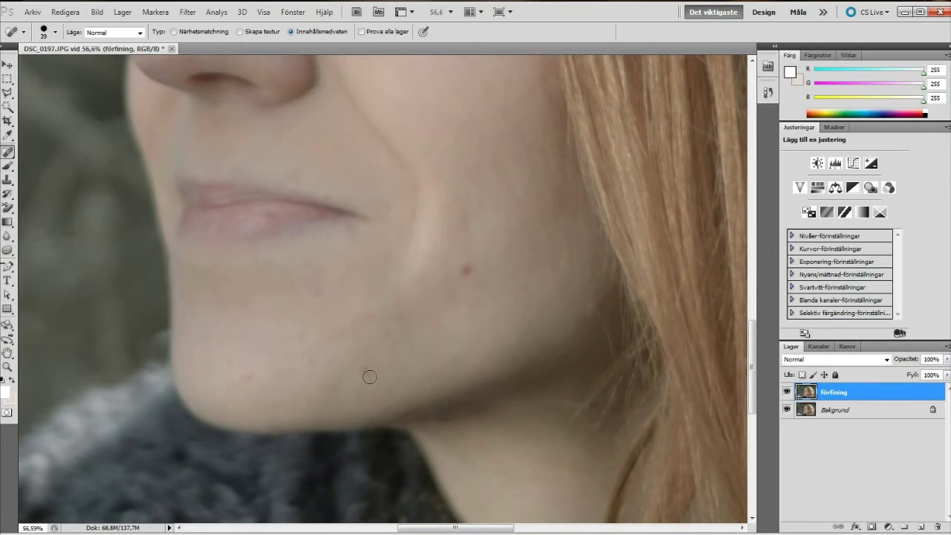
pyautogui.click(364, 370)
pyautogui.click(361, 394)
pyautogui.click(249, 380)
pyautogui.click(272, 405)
pyautogui.click(314, 265)
pyautogui.click(339, 282)
pyautogui.click(302, 352)
pyautogui.click(307, 361)
pyautogui.click(302, 339)
# Heal spots at the lip corner, on the cheek, forehead and nose
pyautogui.scroll(3, 320, 303)
pyautogui.scroll(1, 331, 380)
pyautogui.click(328, 370)
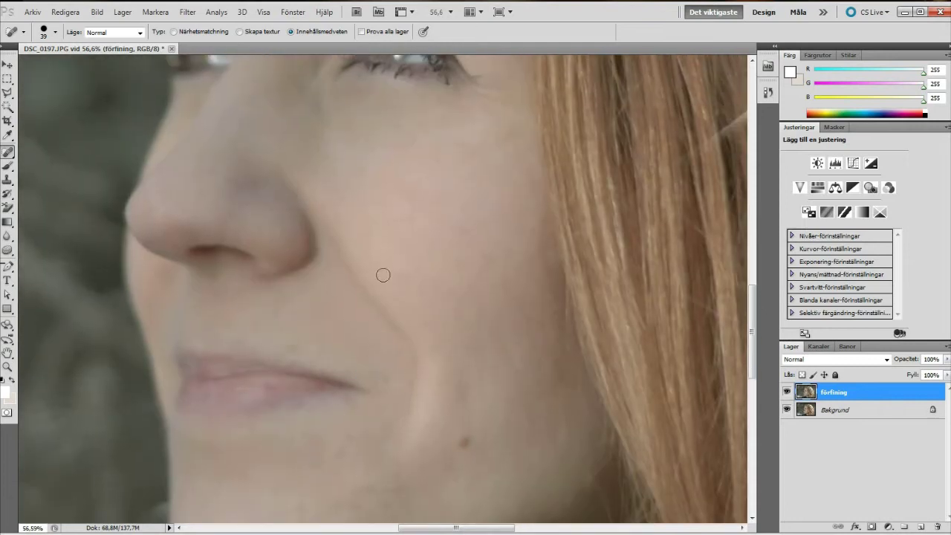
pyautogui.moveTo(424, 246); pyautogui.dragTo(426, 373)
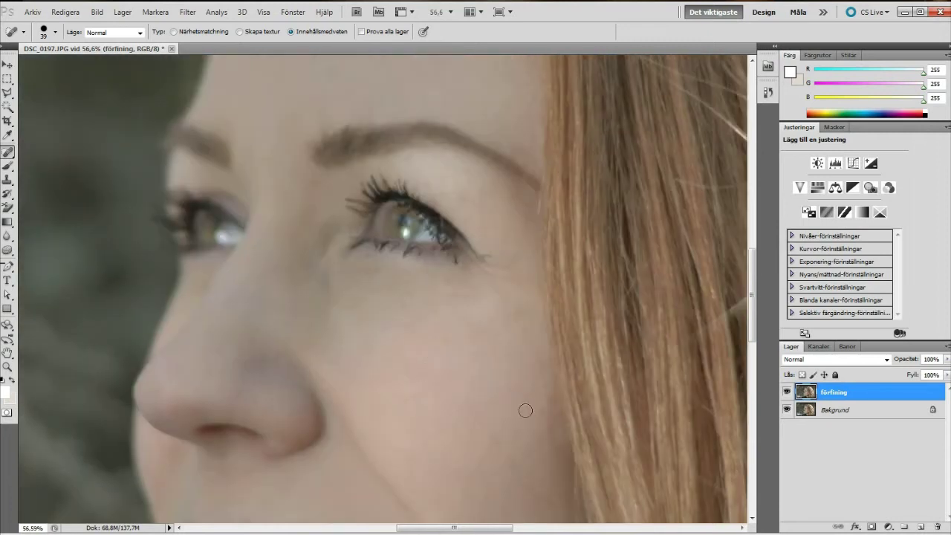
pyautogui.click(488, 491)
pyautogui.click(491, 340)
pyautogui.moveTo(333, 121); pyautogui.dragTo(353, 303)
pyautogui.click(351, 270)
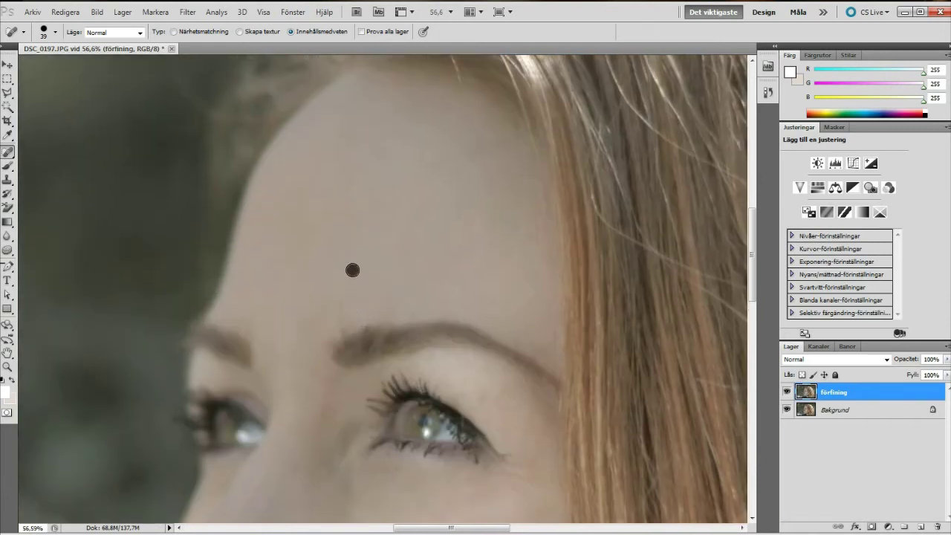
pyautogui.click(347, 257)
pyautogui.scroll(-5, 356, 193)
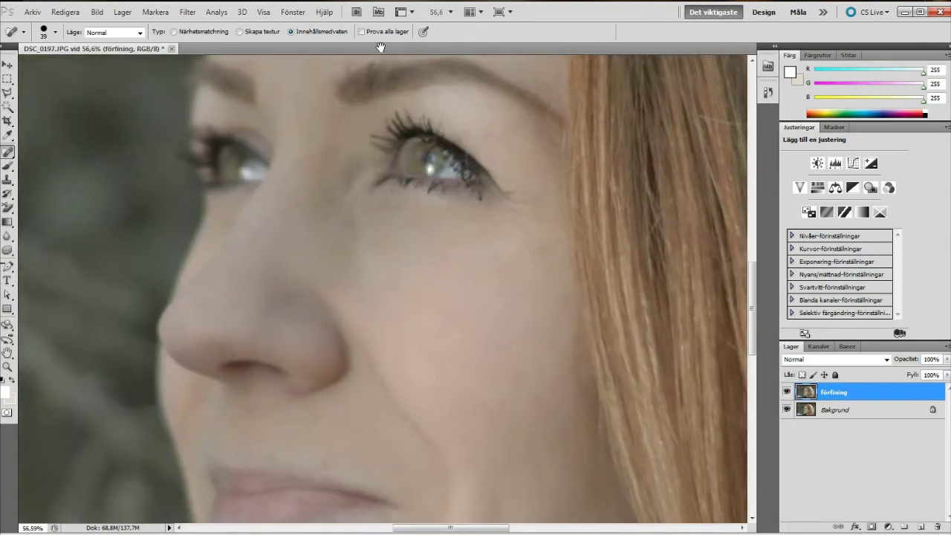
pyautogui.click(233, 309)
pyautogui.click(242, 289)
# Heal spots below the eyelashes, across the cheek, and below the mouth corner
pyautogui.click(389, 187)
pyautogui.click(450, 210)
pyautogui.click(476, 236)
pyautogui.click(437, 255)
pyautogui.click(471, 274)
pyautogui.click(390, 283)
pyautogui.moveTo(450, 387); pyautogui.dragTo(372, 225)
pyautogui.click(422, 393)
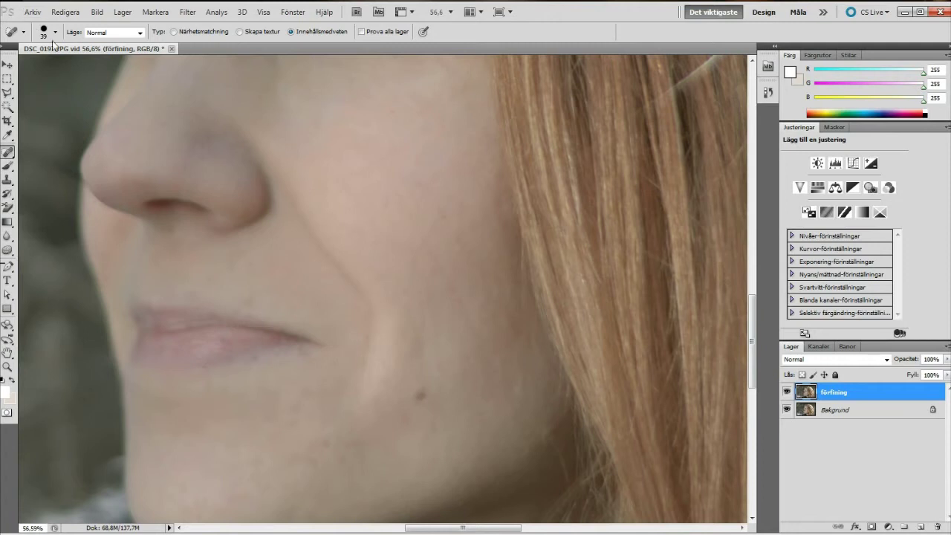
# Enlarge the healing brush to 55, heal blemishes on cheek and chin, then zoom out
pyautogui.rightClick(456, 273)
pyautogui.moveTo(511, 298); pyautogui.dragTo(500, 298)
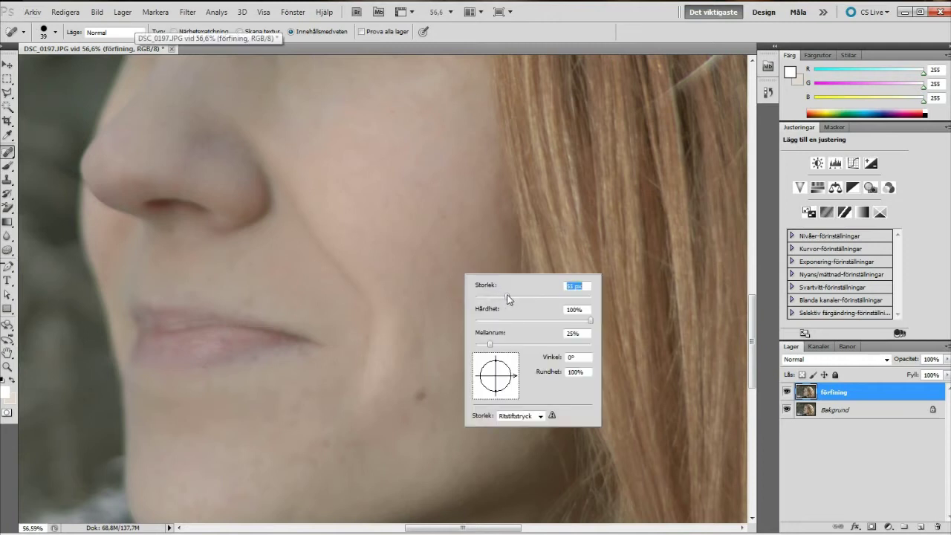
pyautogui.press('Return')
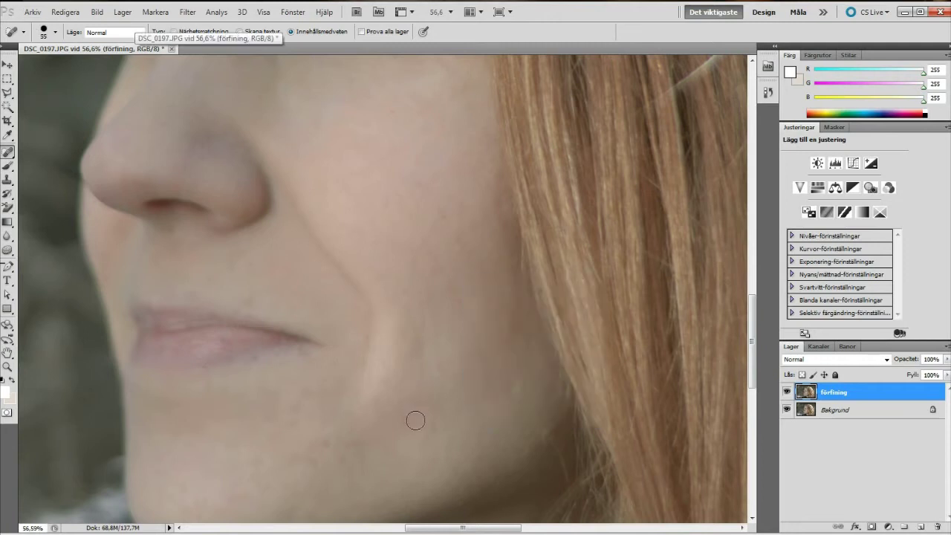
pyautogui.click(453, 408)
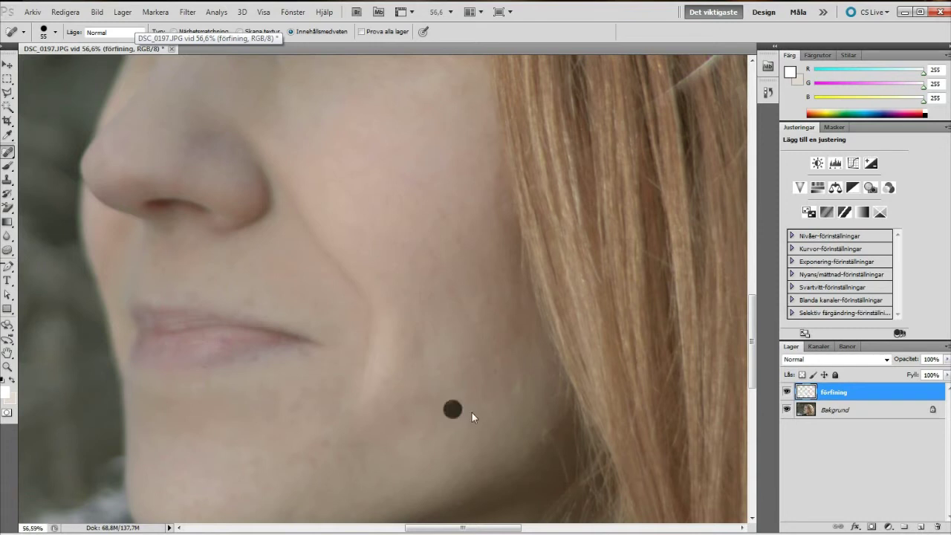
pyautogui.click(258, 458)
pyautogui.scroll(-1, 442, 290)
pyautogui.scroll(-1, 448, 320)
pyautogui.scroll(-1, 387, 265)
# Duplicate the förfining layer and rename the copy mjuk
pyautogui.scroll(-1, 386, 248)
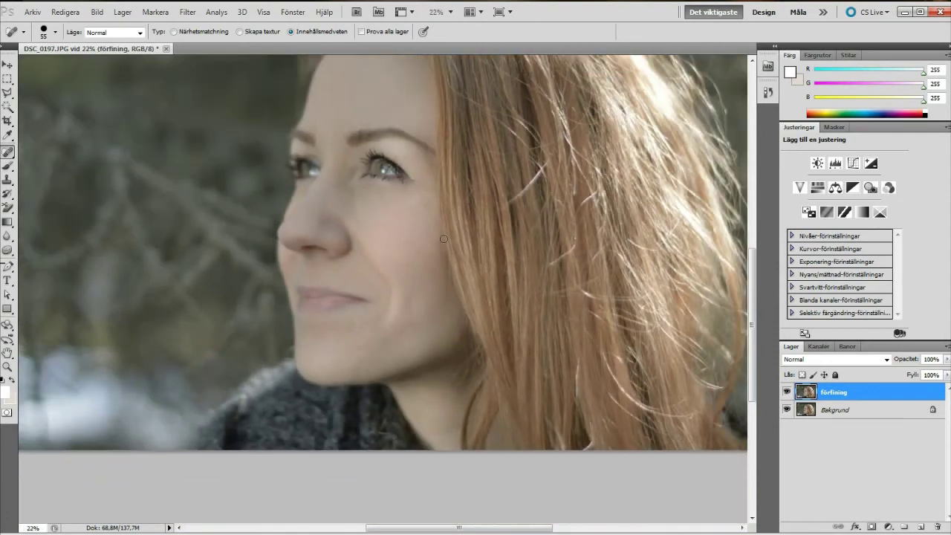
pyautogui.moveTo(423, 190); pyautogui.dragTo(401, 291)
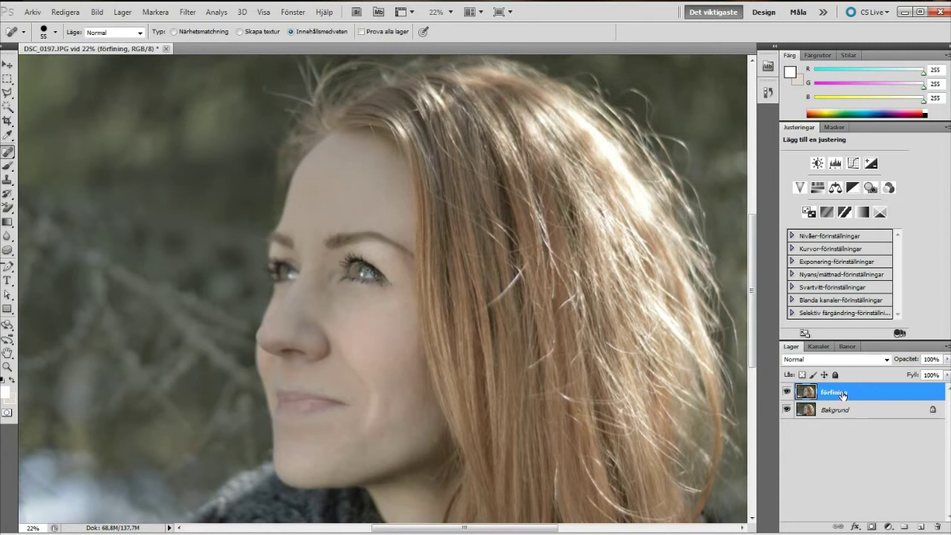
pyautogui.hotkey('ctrl', 'j')
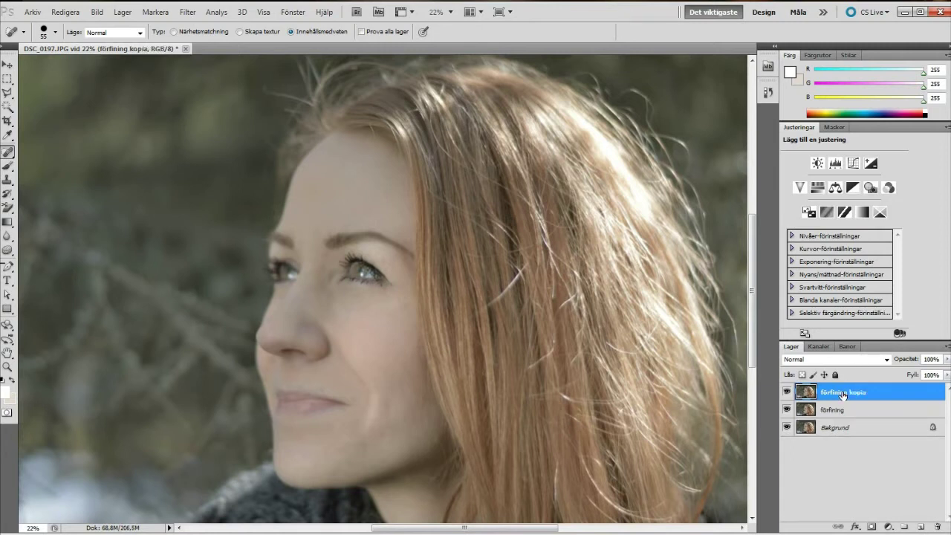
pyautogui.doubleClick(845, 393)
pyautogui.write('mjuk')
pyautogui.press('Return')
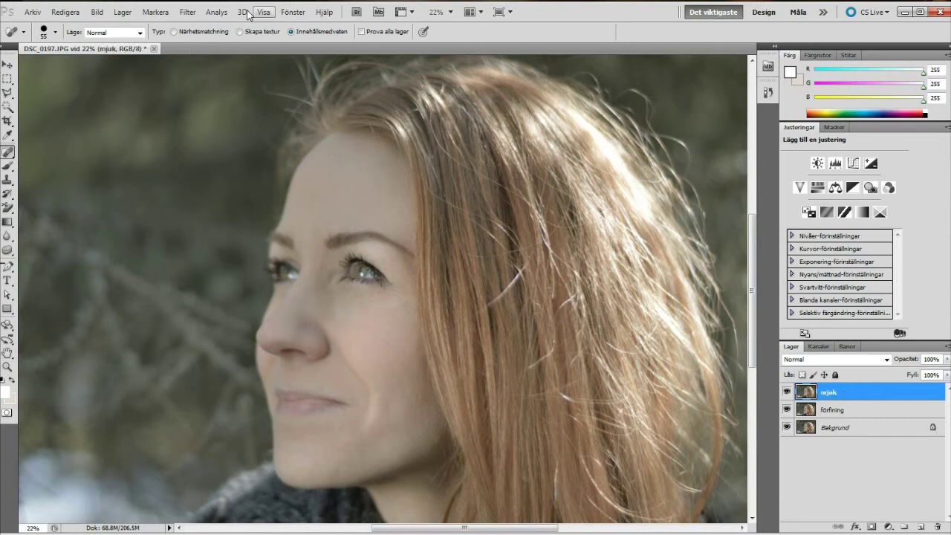
pyautogui.click(187, 12)
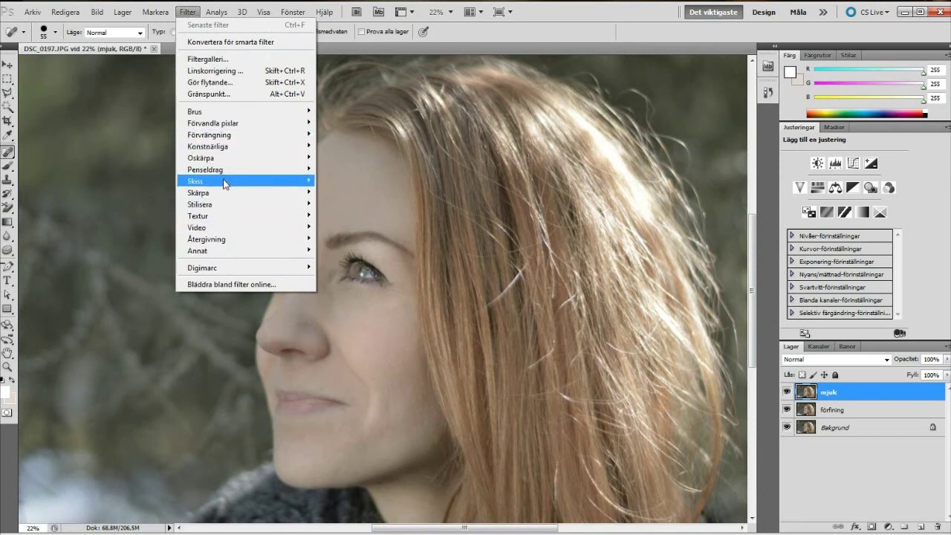
pyautogui.moveTo(223, 157)
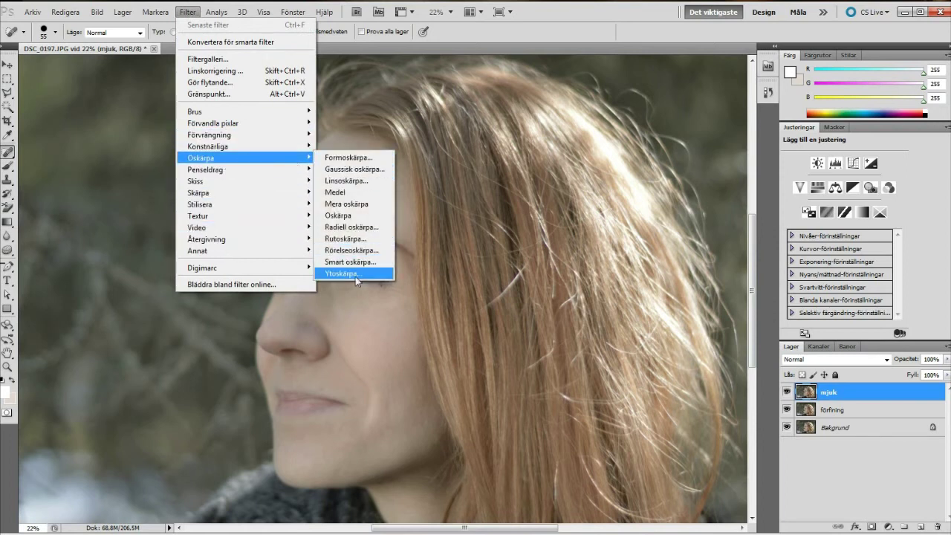
# Apply Surface Blur (Ytoskärpa) to mjuk with radius 66 and threshold 32
pyautogui.click(350, 272)
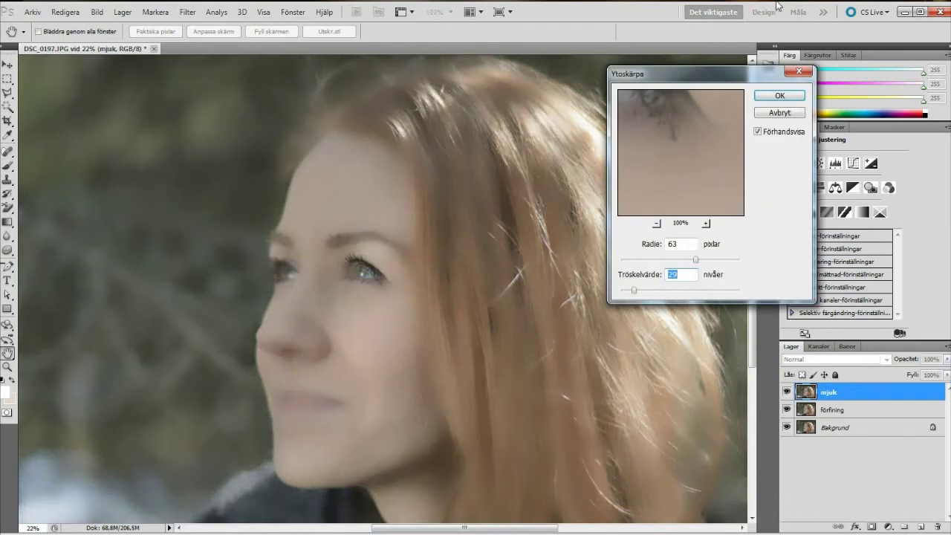
pyautogui.moveTo(708, 76); pyautogui.dragTo(709, 52)
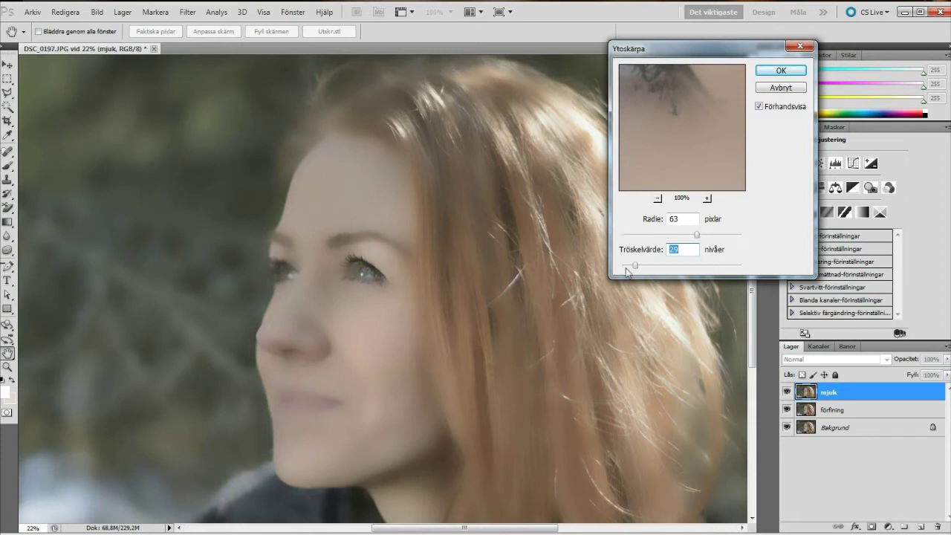
pyautogui.moveTo(635, 270); pyautogui.dragTo(642, 270)
pyautogui.moveTo(698, 236); pyautogui.dragTo(701, 236)
pyautogui.moveTo(638, 266); pyautogui.dragTo(636, 268)
pyautogui.click(778, 71)
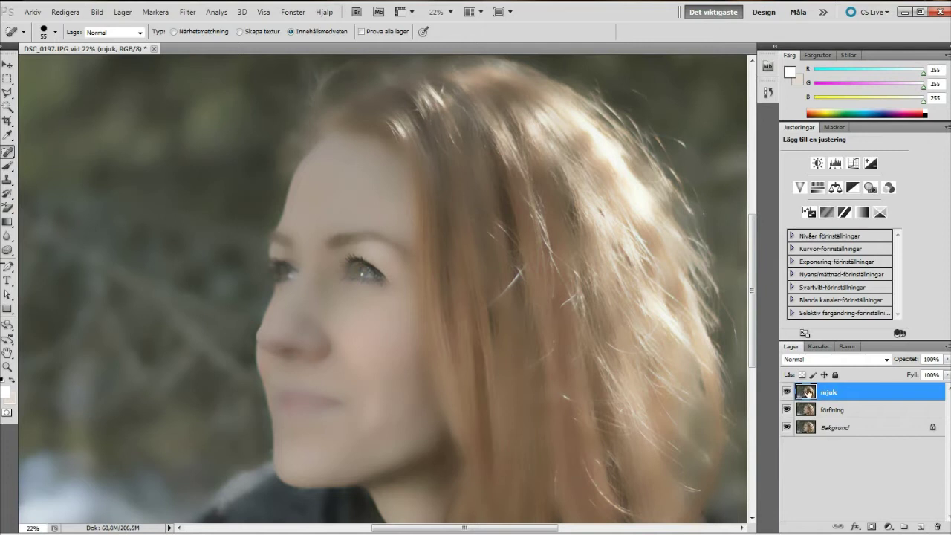
# Duplicate förfining, move the copy above mjuk, and rename it detaljer
pyautogui.click(843, 413)
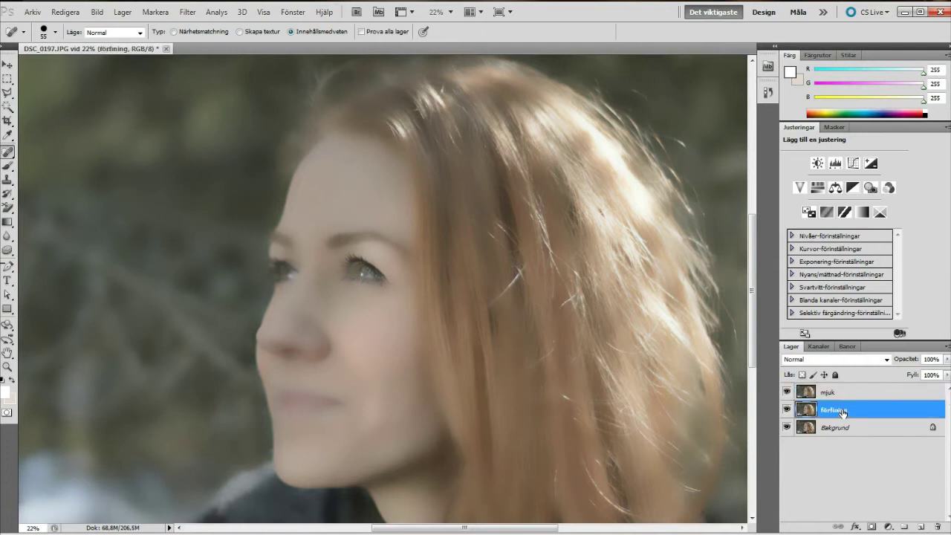
pyautogui.hotkey('ctrl', 'j')
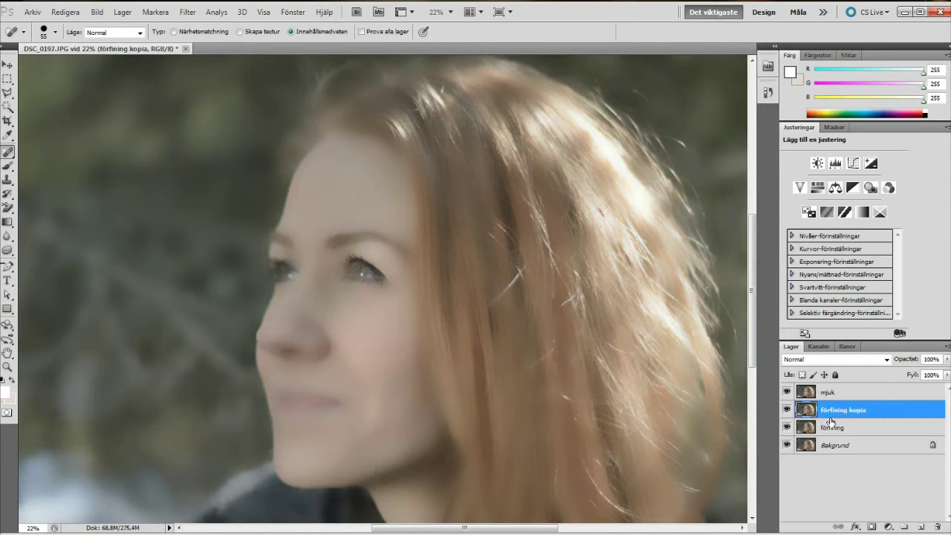
pyautogui.moveTo(832, 416); pyautogui.dragTo(832, 388)
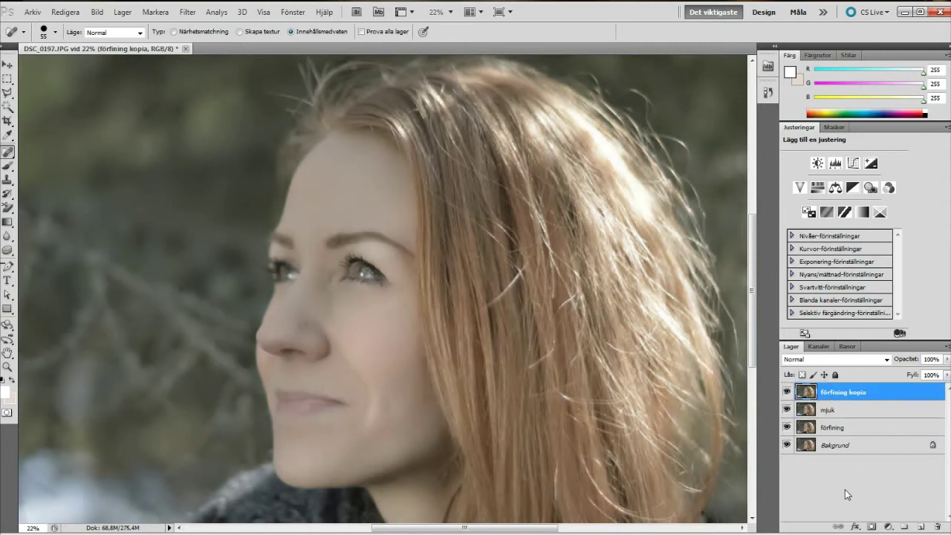
pyautogui.doubleClick(838, 395)
pyautogui.write('detaljer')
pyautogui.press('Return')
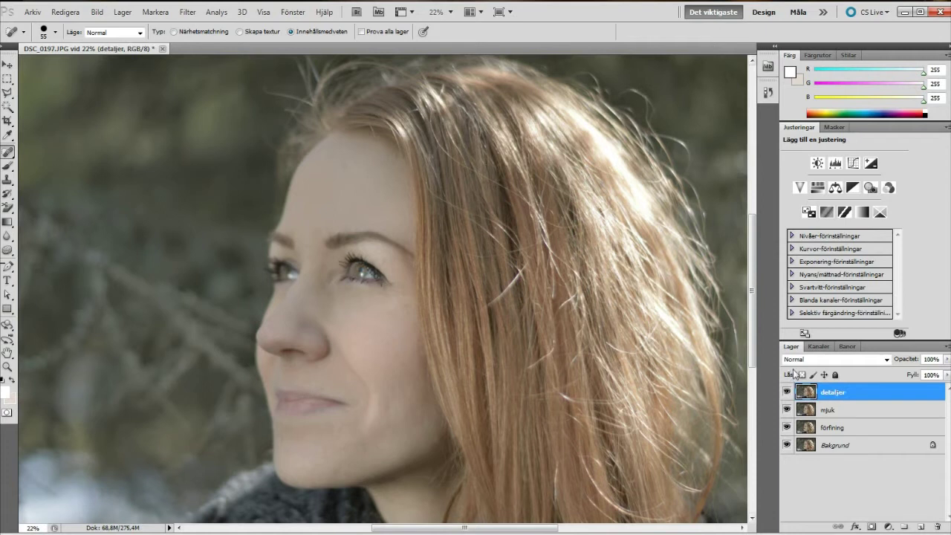
# Apply Högpass to detaljer, trying 4.4 and 5.9 px before settling the radius at 5.0 px
pyautogui.click(185, 13)
pyautogui.moveTo(245, 251)
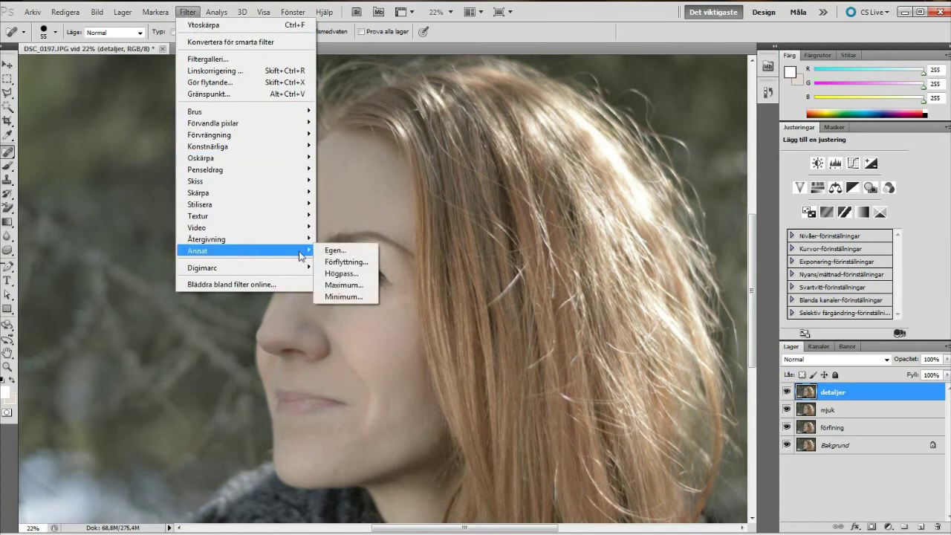
pyautogui.click(342, 273)
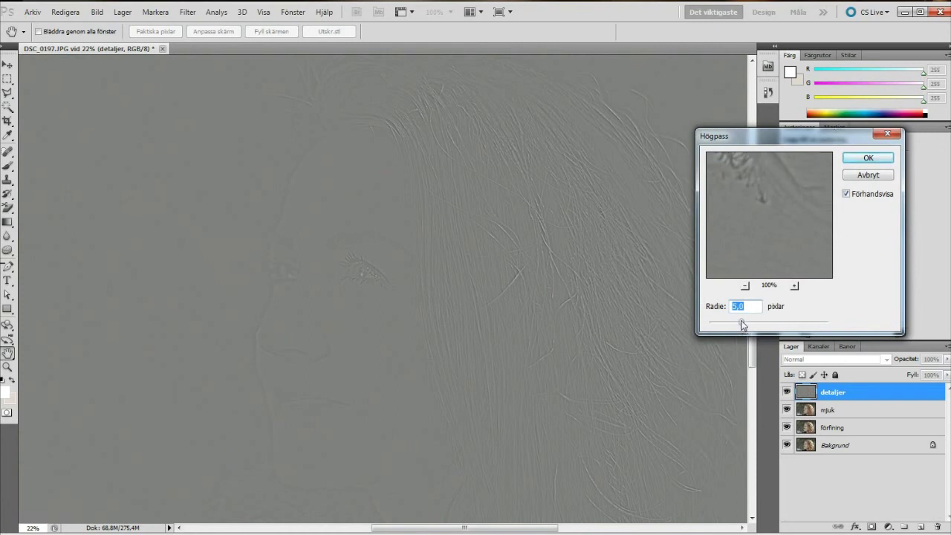
pyautogui.moveTo(741, 325); pyautogui.dragTo(738, 325)
pyautogui.moveTo(733, 323); pyautogui.dragTo(742, 325)
pyautogui.moveTo(742, 325); pyautogui.dragTo(746, 325)
pyautogui.moveTo(746, 325); pyautogui.dragTo(741, 325)
# Pan and zoom the High Pass preview between 17% and 50% to inspect eyelash detail
pyautogui.moveTo(749, 216); pyautogui.dragTo(817, 248)
pyautogui.moveTo(749, 229); pyautogui.dragTo(821, 181)
pyautogui.moveTo(711, 283); pyautogui.dragTo(757, 212)
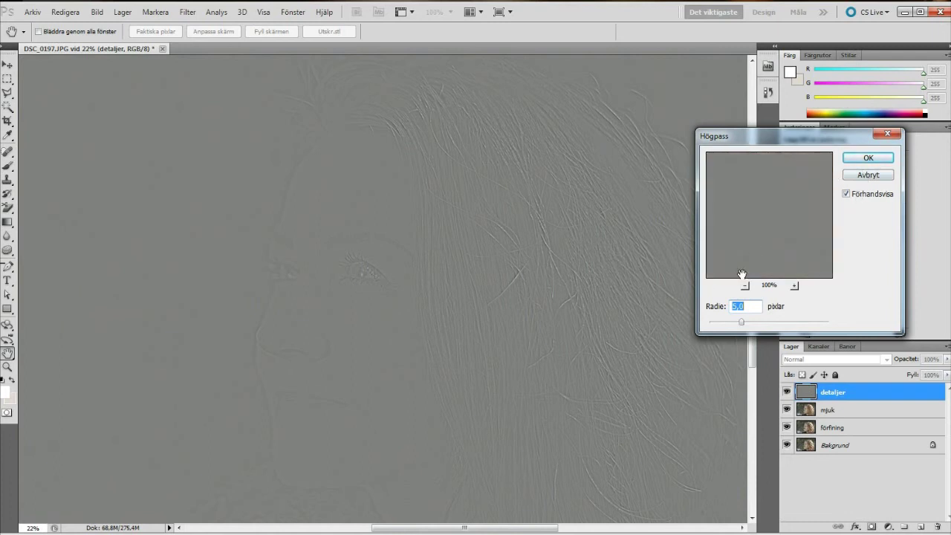
pyautogui.click(745, 286)
pyautogui.click(745, 285)
pyautogui.click(748, 248)
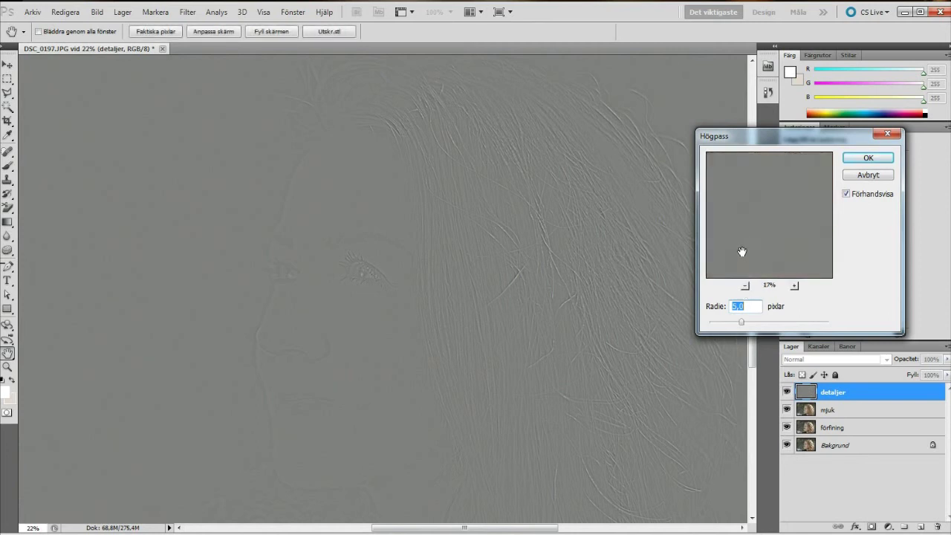
pyautogui.click(795, 285)
pyautogui.click(794, 286)
pyautogui.moveTo(780, 260); pyautogui.dragTo(824, 210)
pyautogui.click(865, 158)
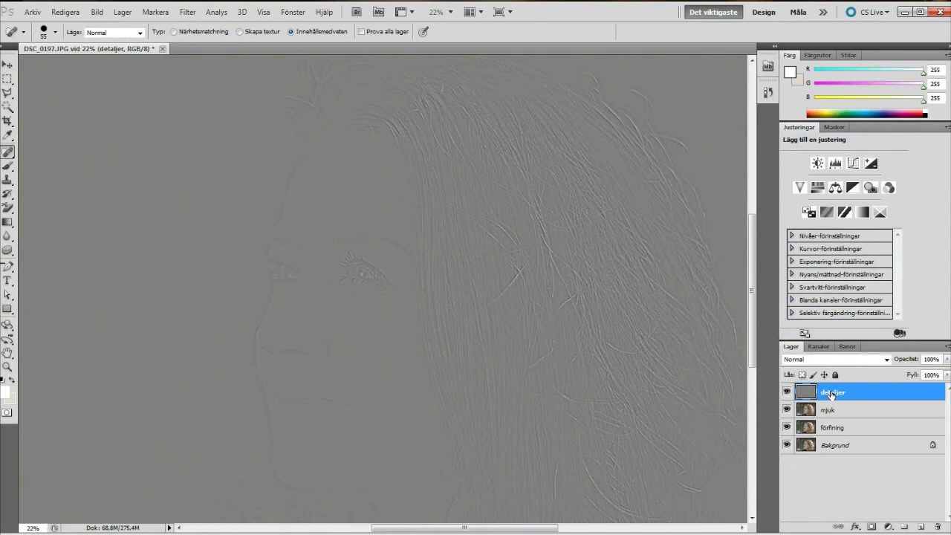
pyautogui.click(886, 360)
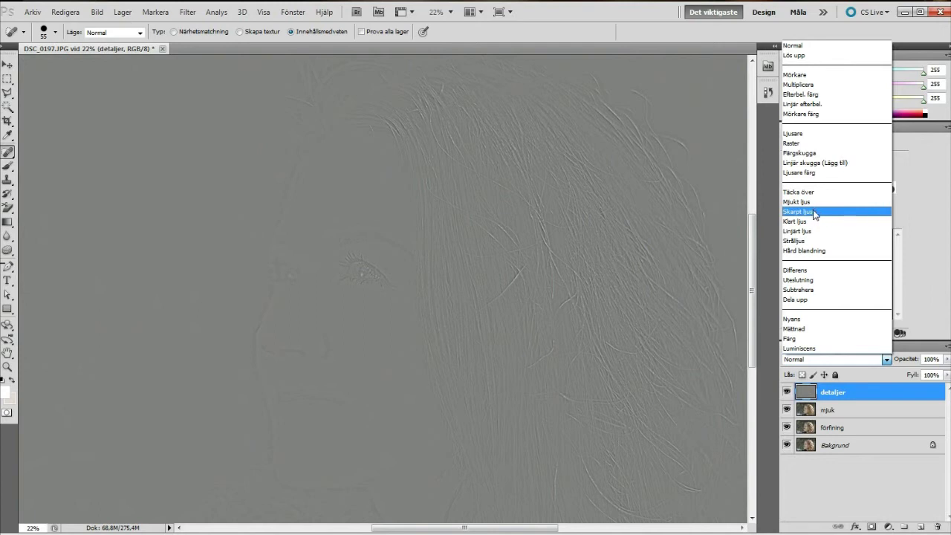
pyautogui.click(812, 214)
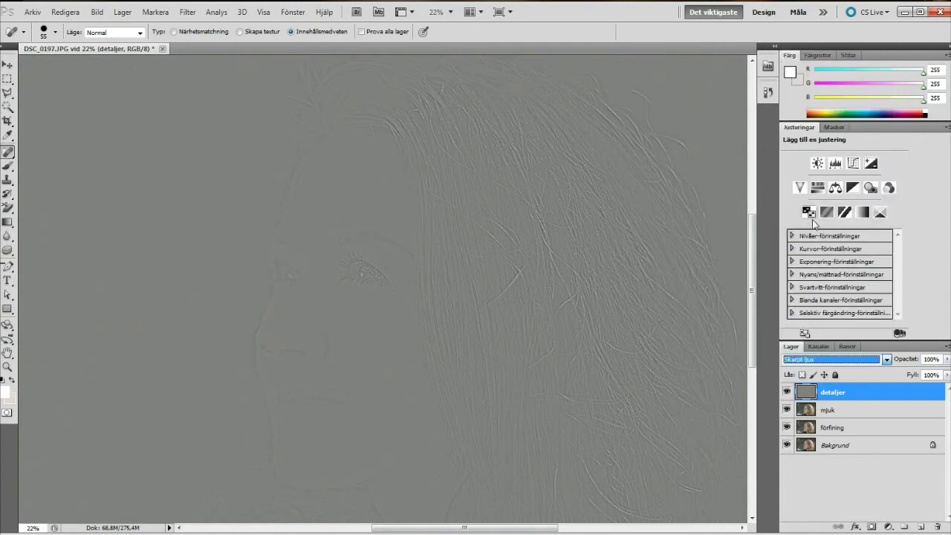
pyautogui.press('Down')
pyautogui.press('Down')
pyautogui.press('Down')
pyautogui.press('Down')
pyautogui.press('Down')
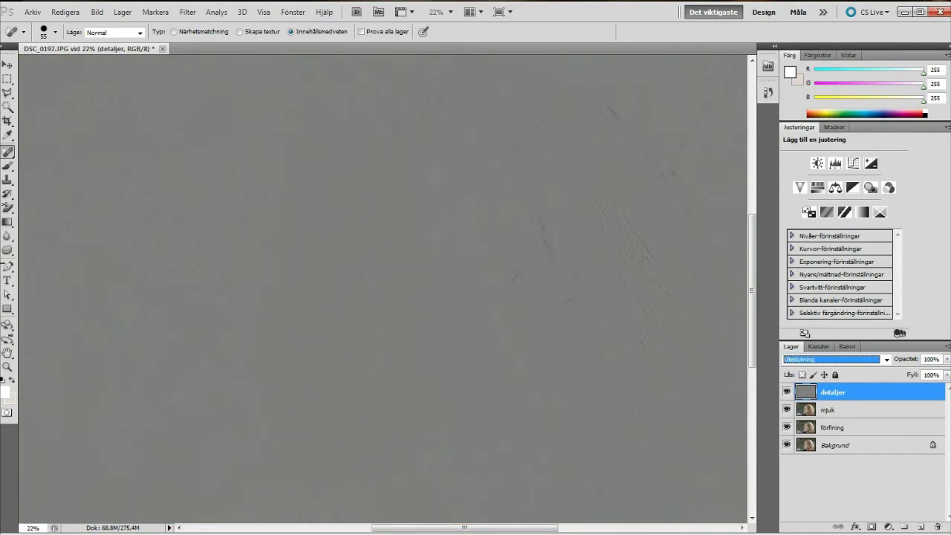
pyautogui.click(65, 12)
pyautogui.click(73, 27)
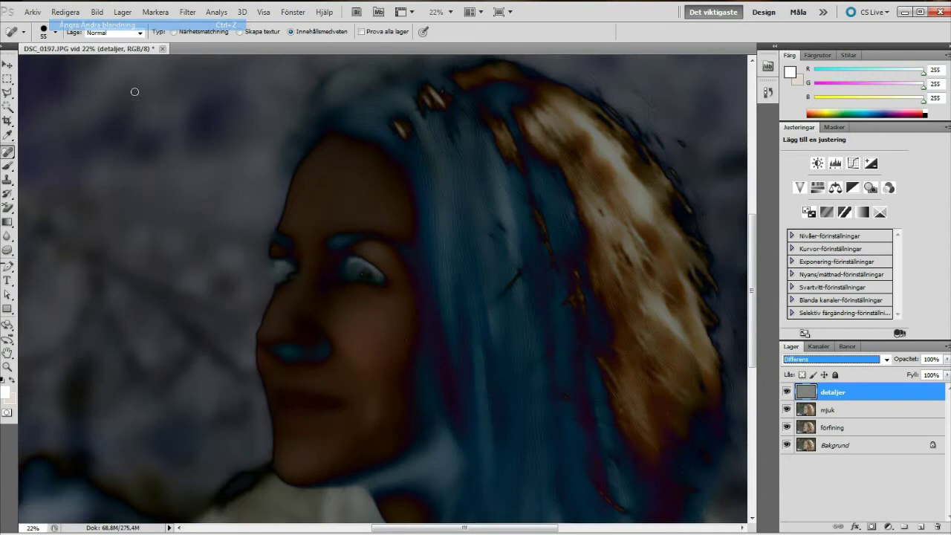
pyautogui.press('Up')
pyautogui.press('Up')
pyautogui.press('Up')
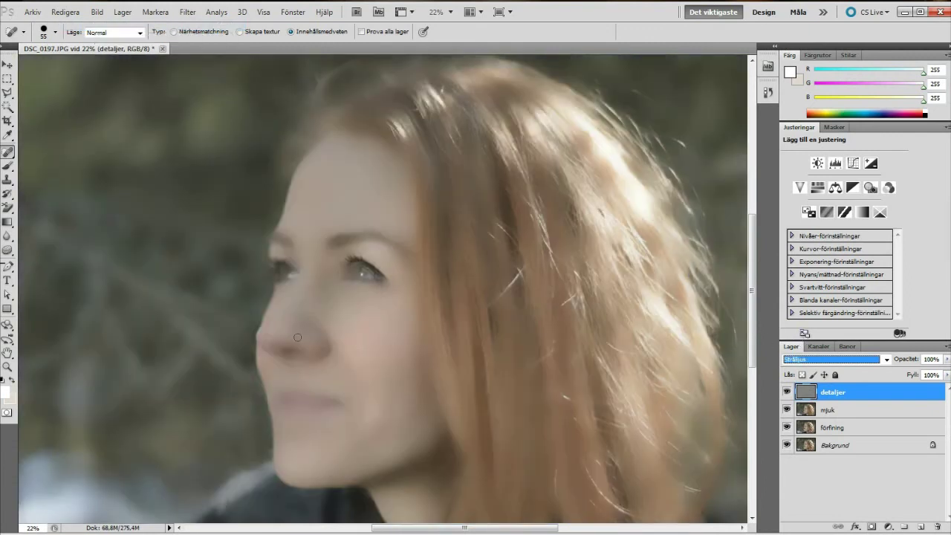
pyautogui.click(8, 66)
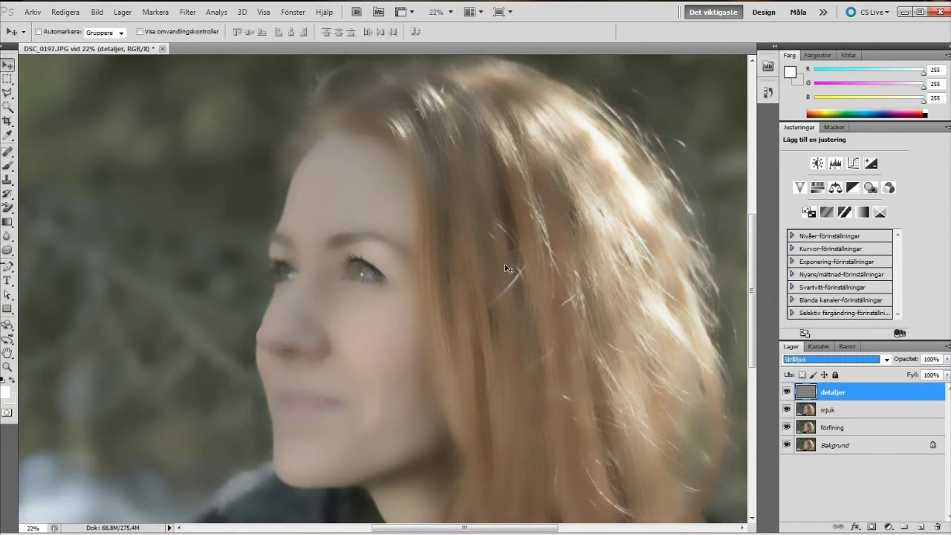
pyautogui.hotkey('shift', '+')
pyautogui.hotkey('shift', '+')
pyautogui.hotkey('shift', '+')
pyautogui.hotkey('shift', '+')
pyautogui.press('Up')
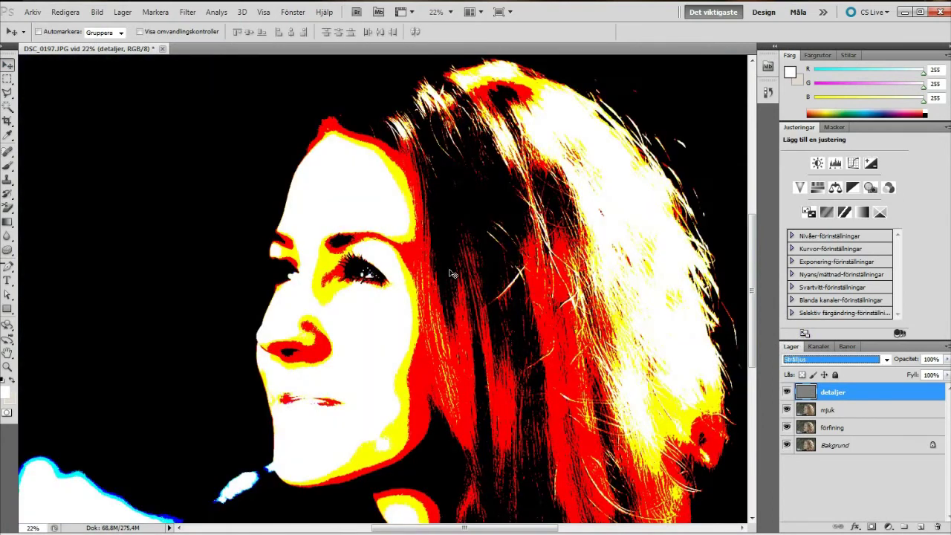
pyautogui.press('Up')
pyautogui.press('Up')
pyautogui.press('Up')
pyautogui.moveTo(754, 259); pyautogui.dragTo(754, 289)
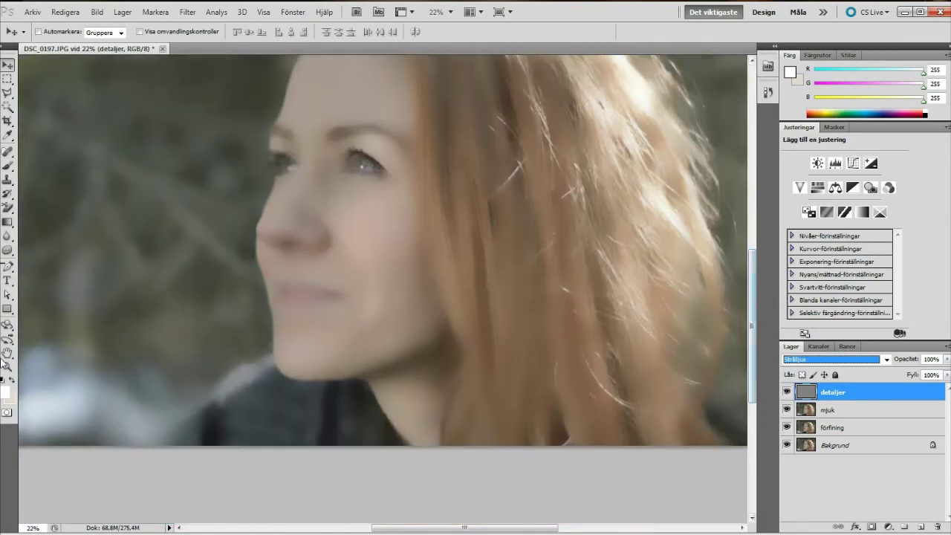
pyautogui.click(6, 367)
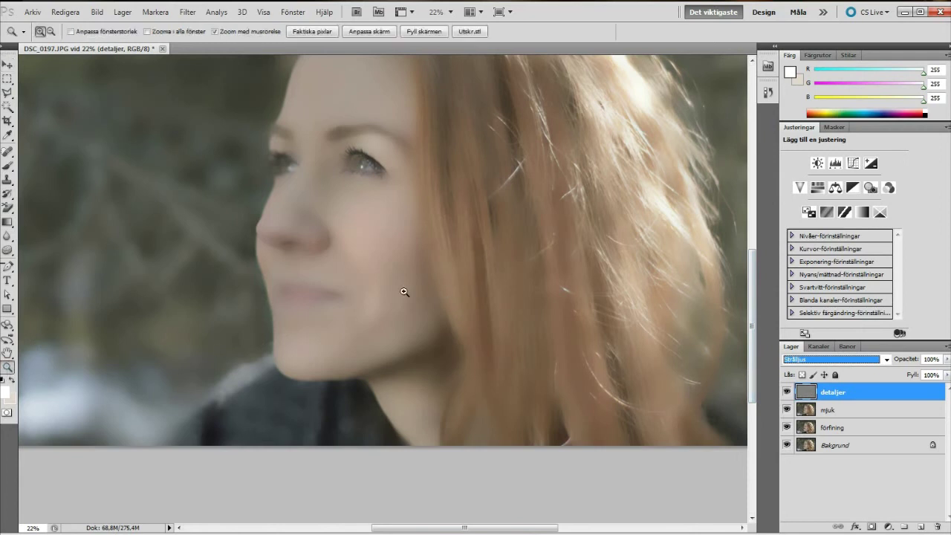
pyautogui.press('alt')
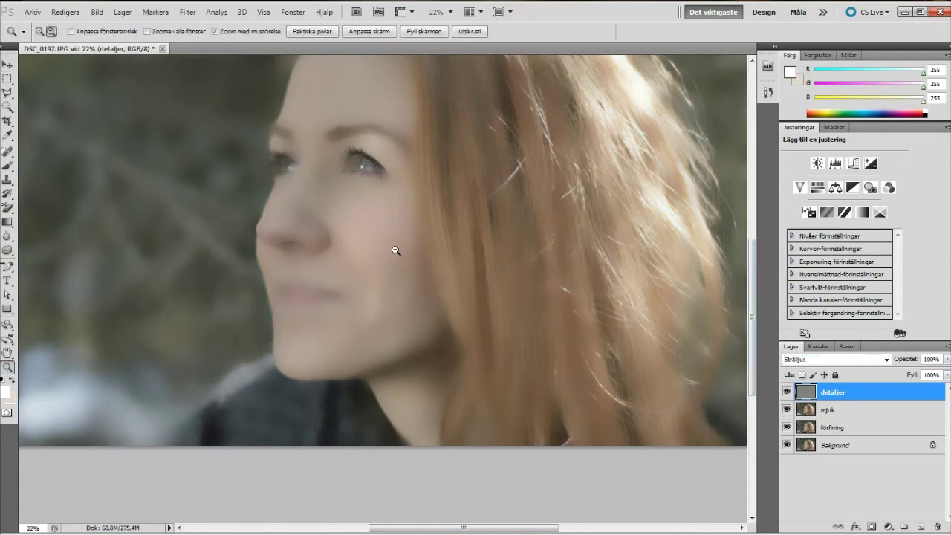
pyautogui.keyDown('alt'); pyautogui.click(396, 250); pyautogui.keyUp('alt')
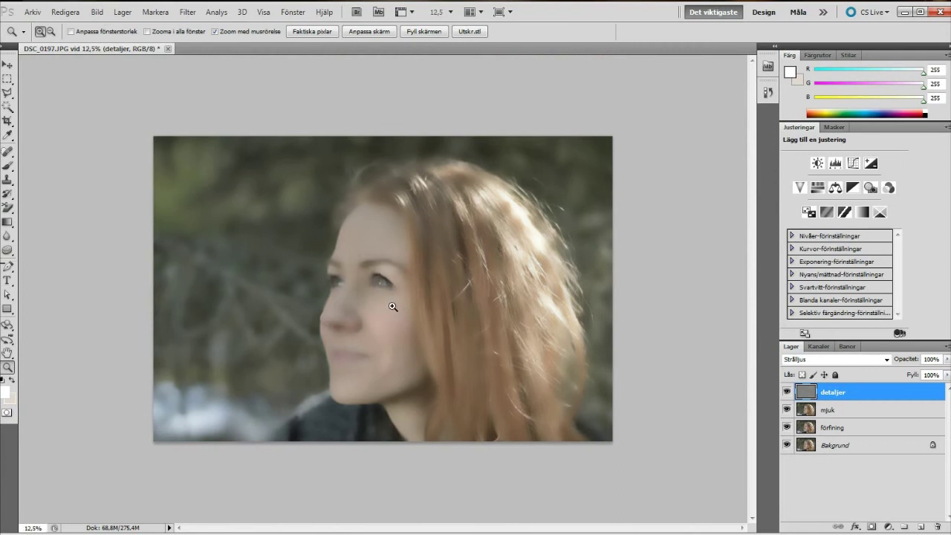
pyautogui.click(395, 305)
pyautogui.click(404, 312)
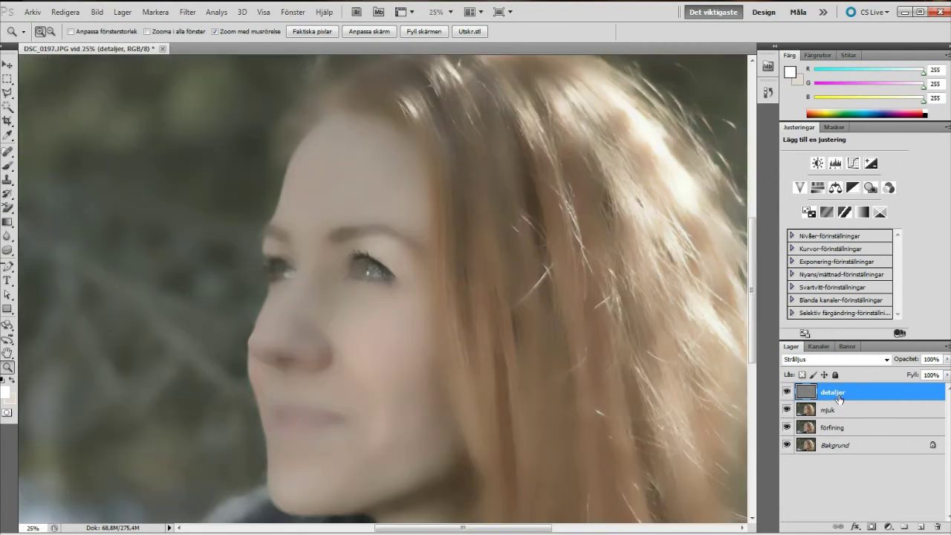
# Switch detaljer to Skarpt ljus blending and select it together with the mjuk layer
pyautogui.click(886, 360)
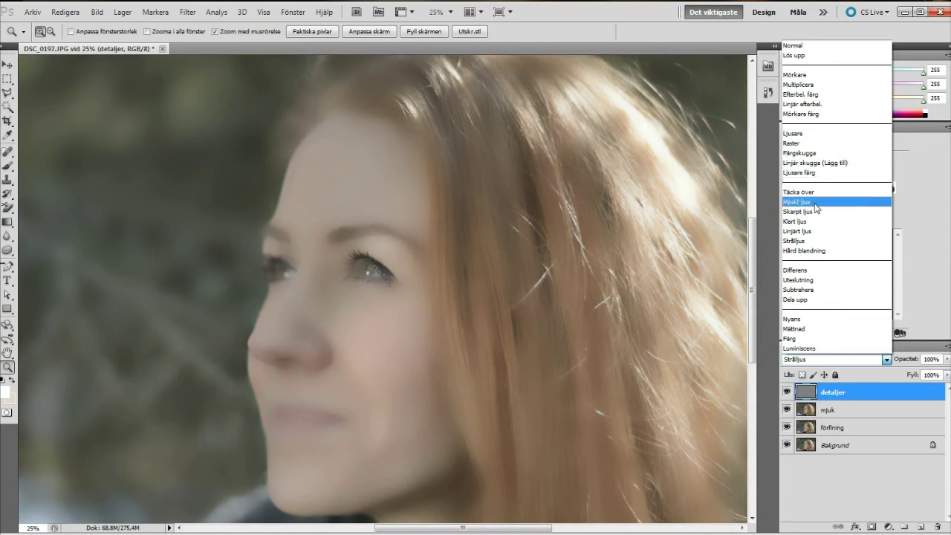
pyautogui.click(815, 215)
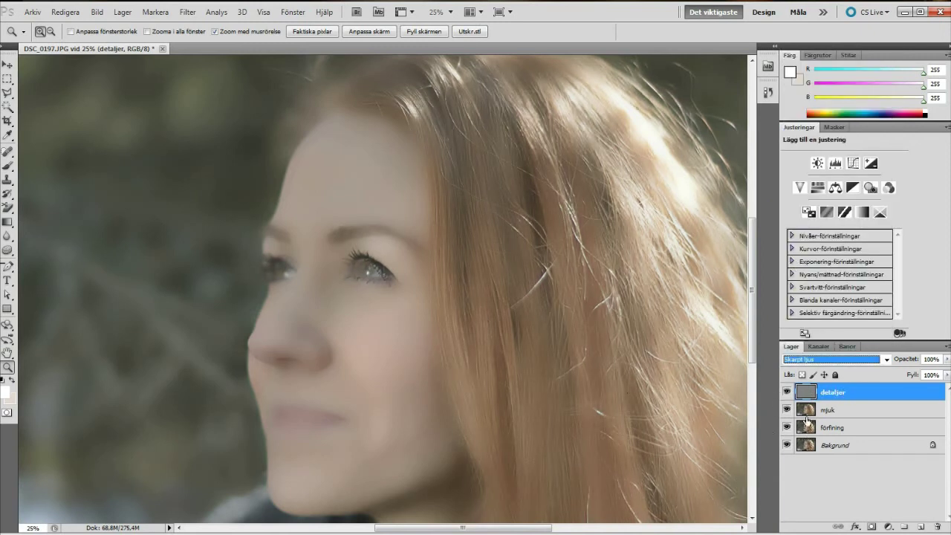
pyautogui.click(848, 483)
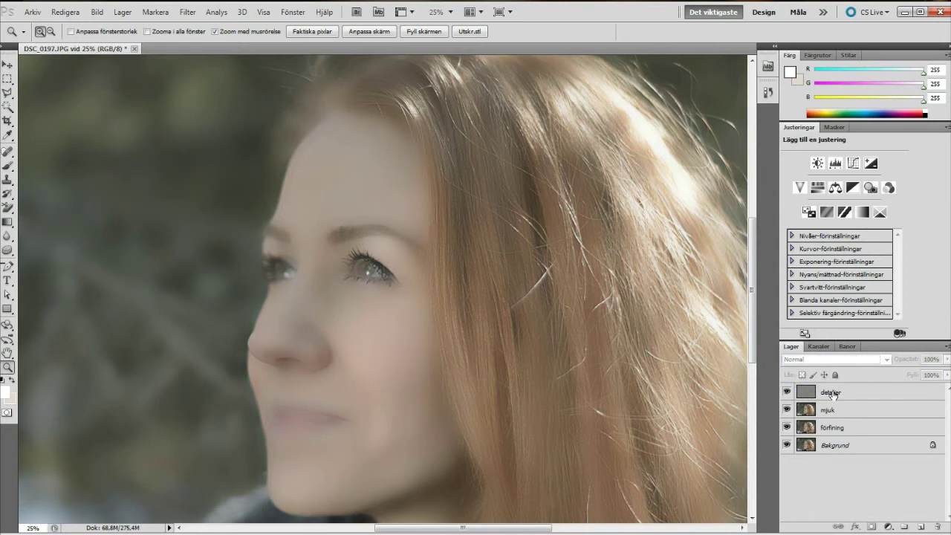
pyautogui.click(832, 395)
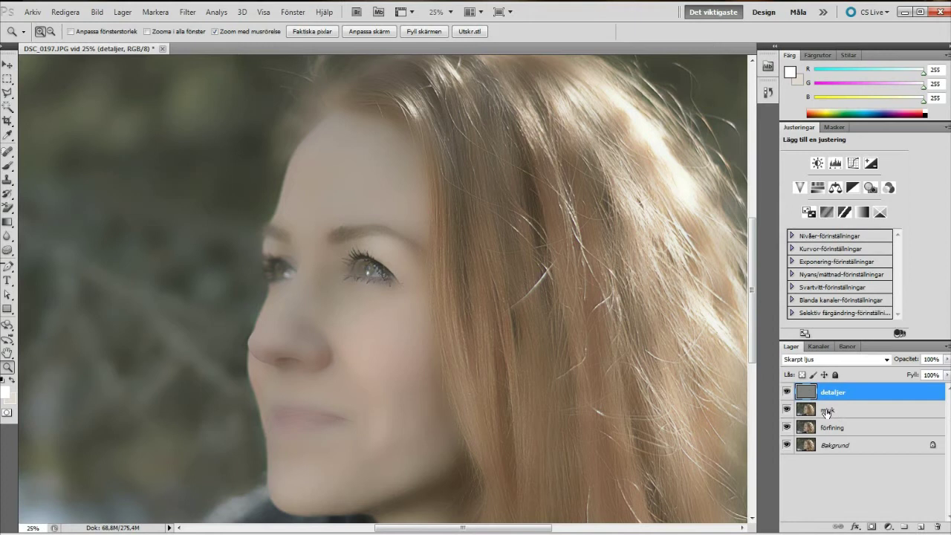
pyautogui.keyDown('shift'); pyautogui.click(827, 413); pyautogui.keyUp('shift')
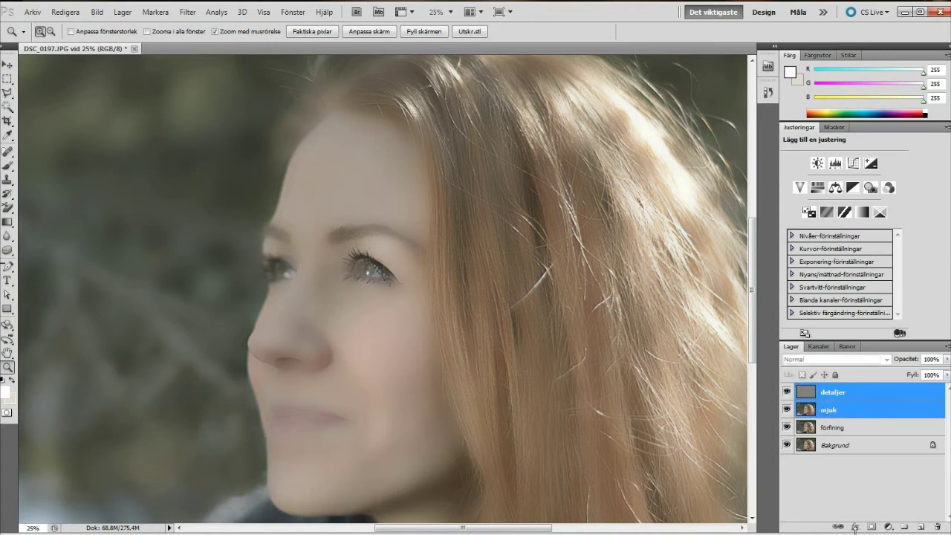
pyautogui.click(833, 399)
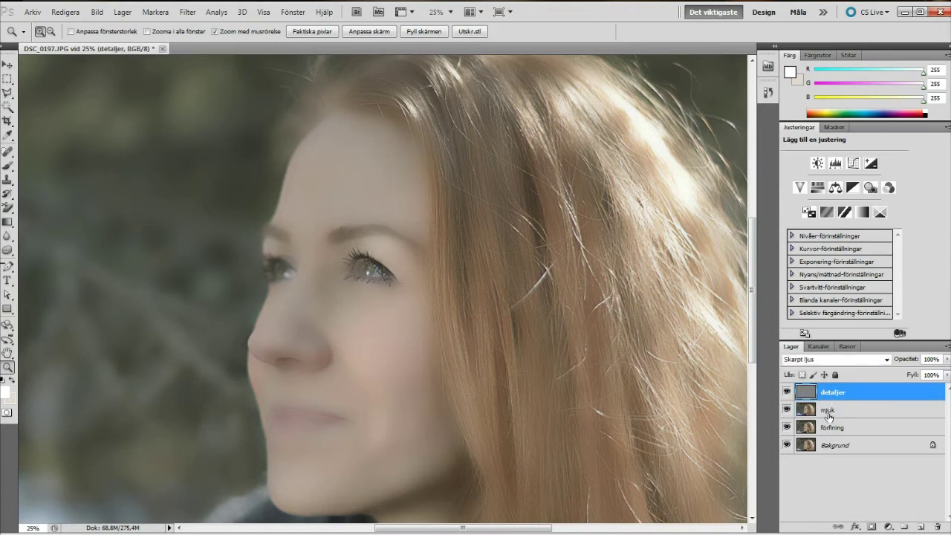
pyautogui.keyDown('shift'); pyautogui.click(829, 412); pyautogui.keyUp('shift')
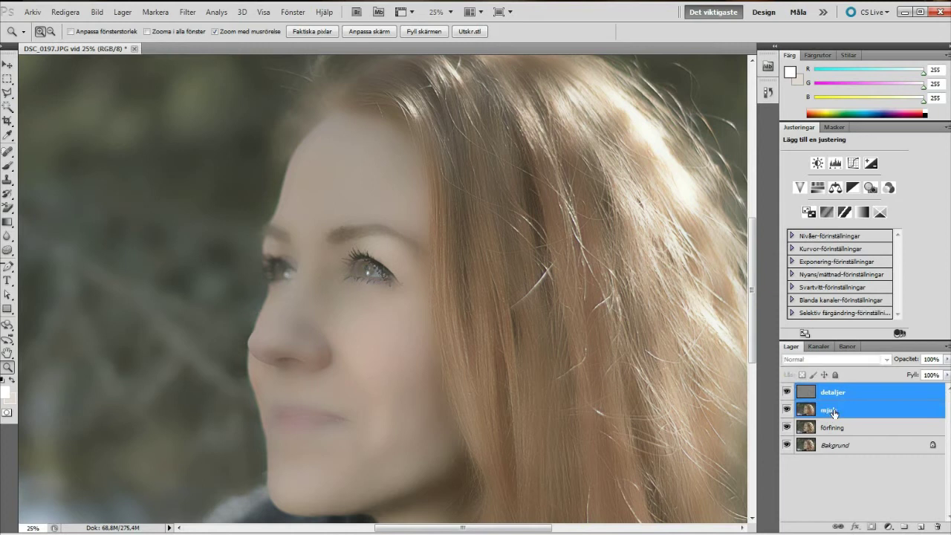
# Group detaljer and mjuk and name the group airbrush
pyautogui.hotkey('ctrl', 'g')
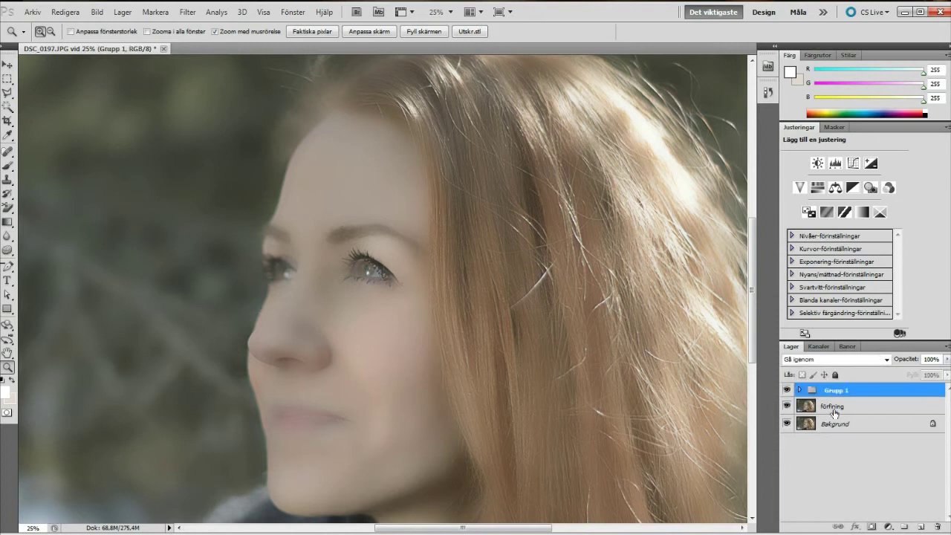
pyautogui.doubleClick(836, 392)
pyautogui.write('a')
pyautogui.press('Return')
# Add a black hide-all layer mask to the airbrush group
pyautogui.keyDown('alt'); pyautogui.click(871, 528); pyautogui.keyUp('alt')
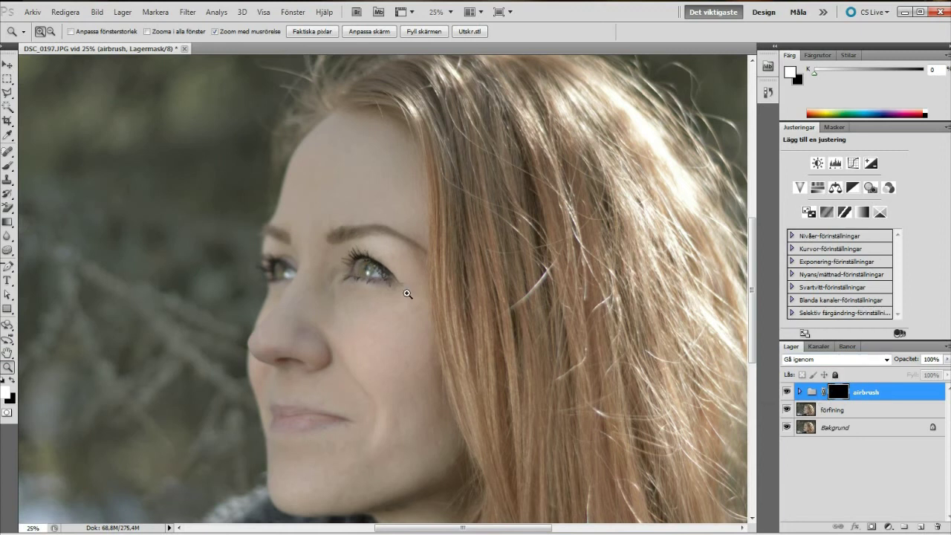
pyautogui.scroll(-1, 407, 293)
pyautogui.scroll(-1, 407, 294)
pyautogui.scroll(-1, 407, 294)
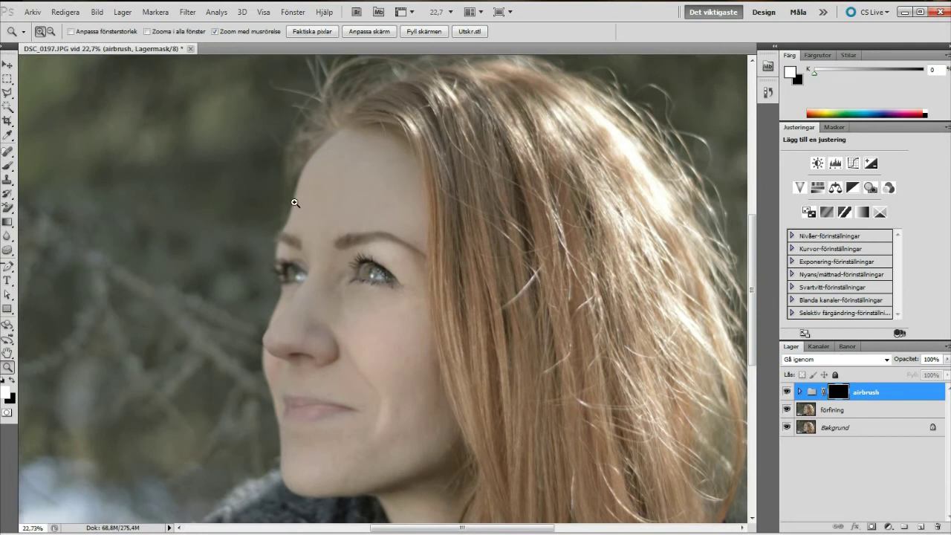
pyautogui.press('b')
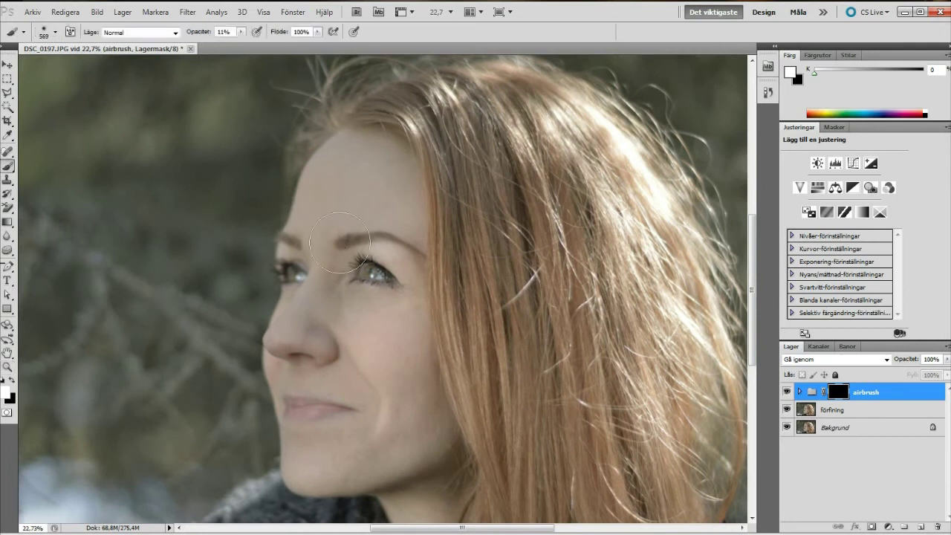
# Keep the brush in Normal mode and set its opacity to 43%
pyautogui.click(182, 34)
pyautogui.click(136, 47)
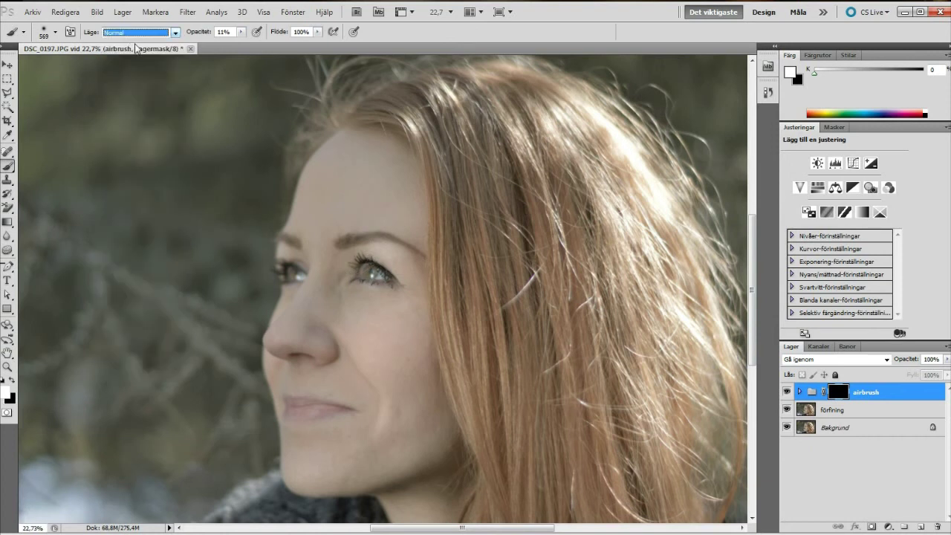
pyautogui.click(242, 33)
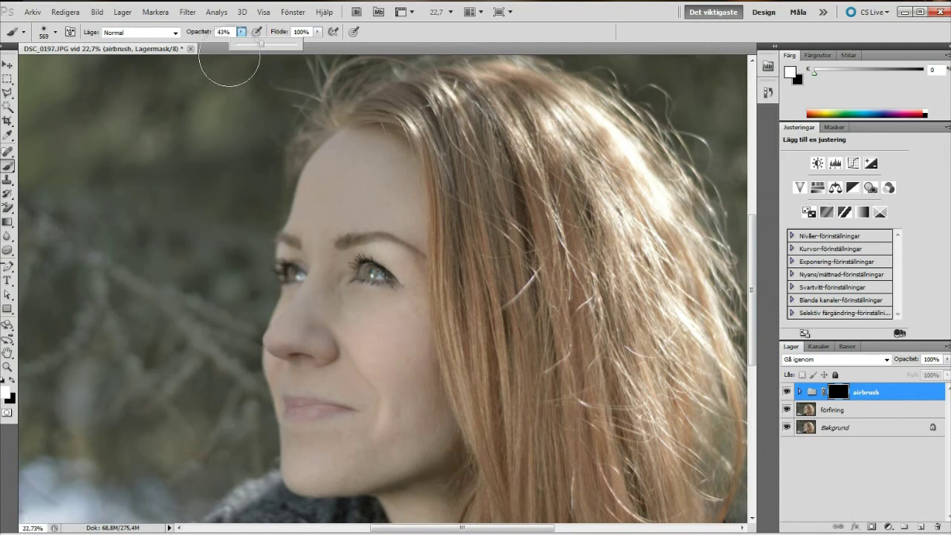
pyautogui.click(429, 36)
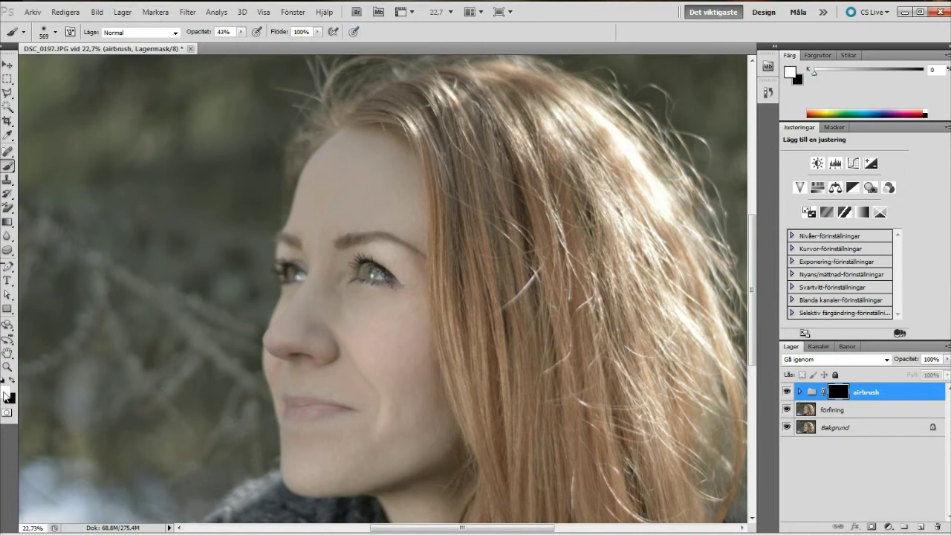
# Make pure white the foreground painting colour
pyautogui.click(6, 393)
pyautogui.moveTo(347, 194); pyautogui.dragTo(341, 150)
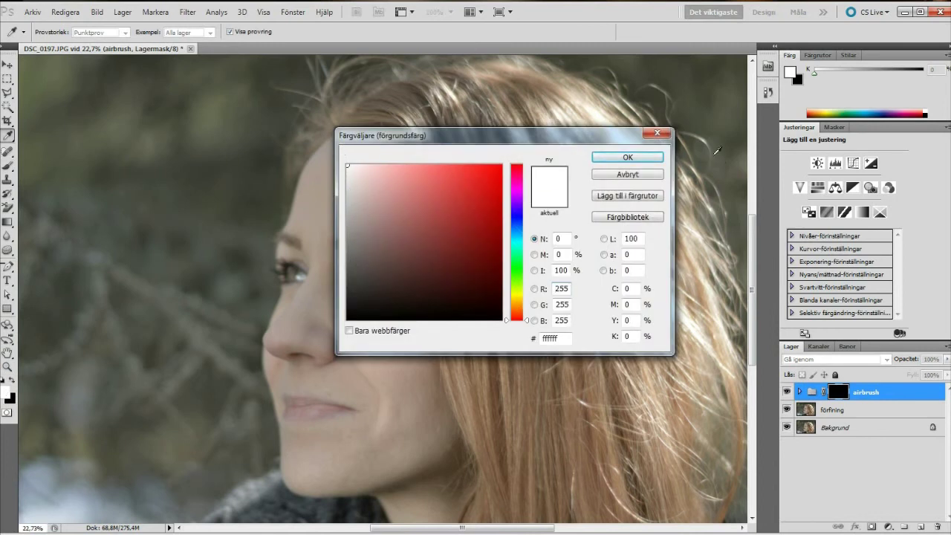
pyautogui.click(616, 159)
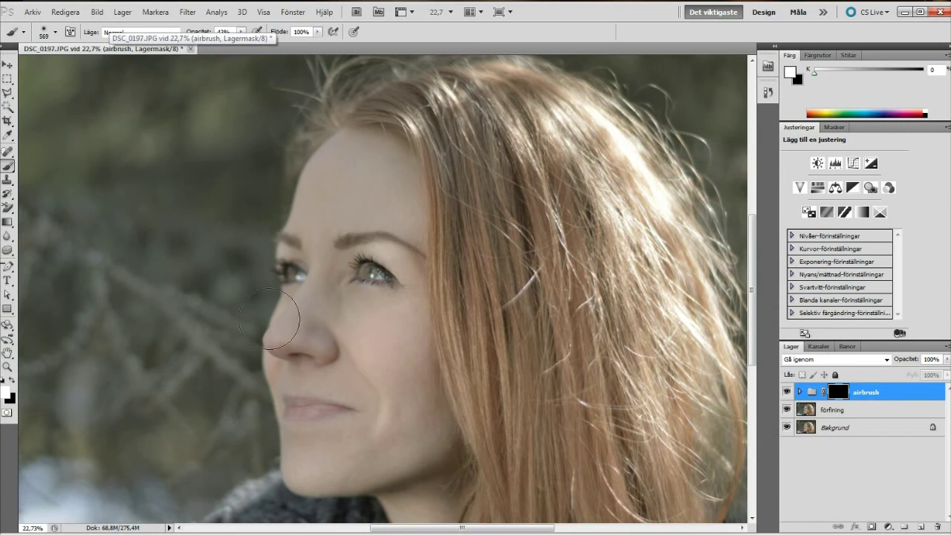
# Paint white on the mask beside the nose and across the forehead and cheek
pyautogui.moveTo(425, 405)
pyautogui.mouseDown()
pyautogui.moveTo(397, 350)
pyautogui.moveTo(365, 322)
pyautogui.moveTo(357, 344)
pyautogui.moveTo(390, 340)
pyautogui.moveTo(394, 315)
pyautogui.moveTo(341, 327)
pyautogui.moveTo(371, 323)
pyautogui.moveTo(393, 371)
pyautogui.moveTo(396, 436)
pyautogui.moveTo(403, 382)
pyautogui.moveTo(408, 436)
pyautogui.moveTo(421, 439)
pyautogui.mouseUp()
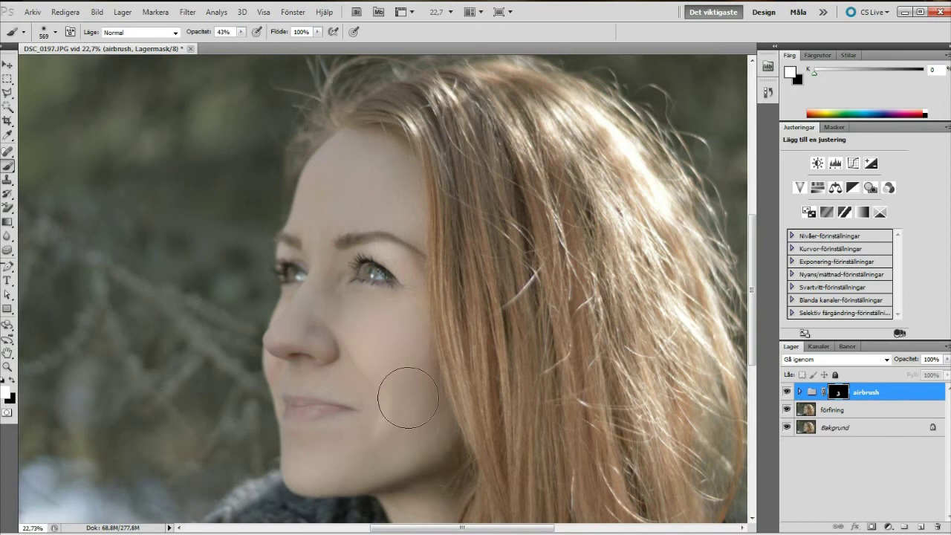
pyautogui.moveTo(393, 198); pyautogui.dragTo(397, 202)
pyautogui.moveTo(382, 191); pyautogui.dragTo(314, 201)
# Resize the brush to 226 px and hide the airbrush group to compare
pyautogui.rightClick(410, 284)
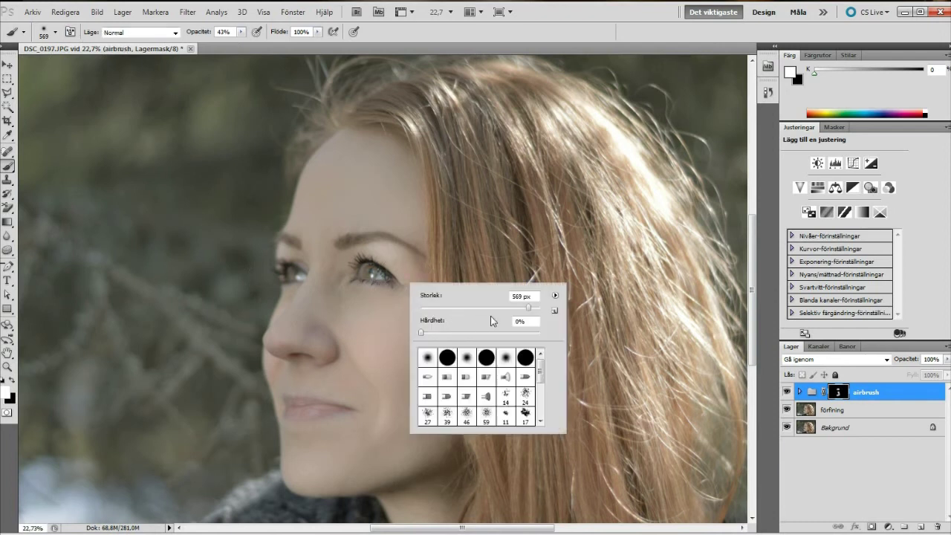
pyautogui.moveTo(532, 314); pyautogui.dragTo(515, 312)
pyautogui.press('Return')
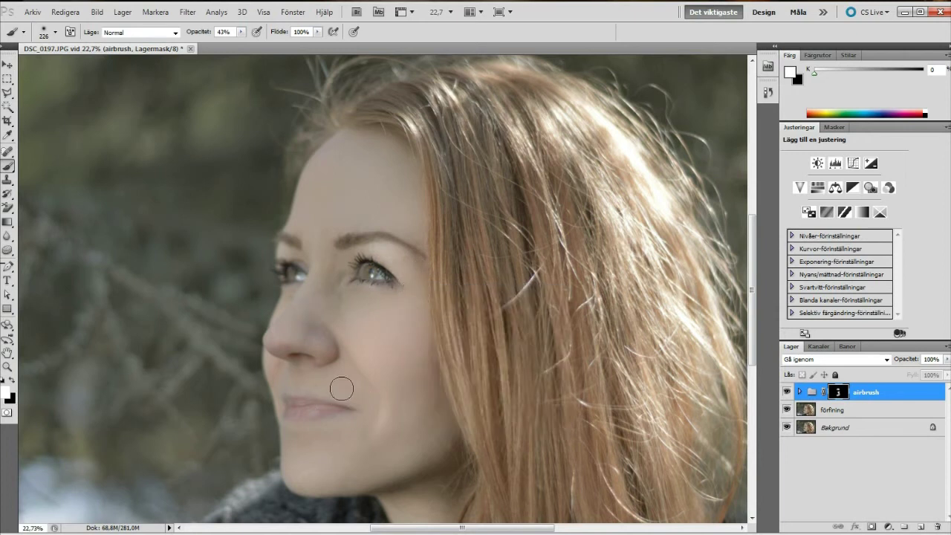
pyautogui.click(787, 391)
# Compare the airbrush group on and off, then paint more smoothing near the chin
pyautogui.click(787, 391)
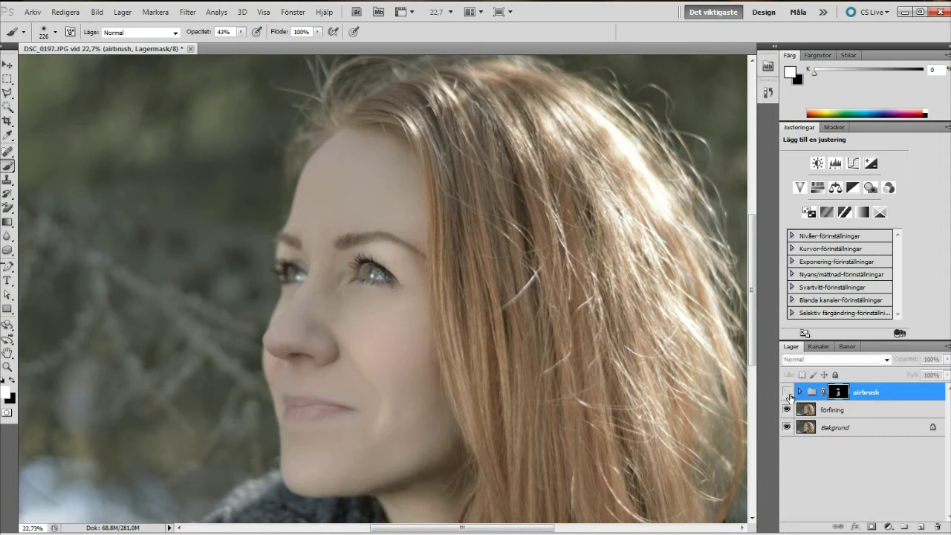
pyautogui.click(787, 391)
pyautogui.click(788, 394)
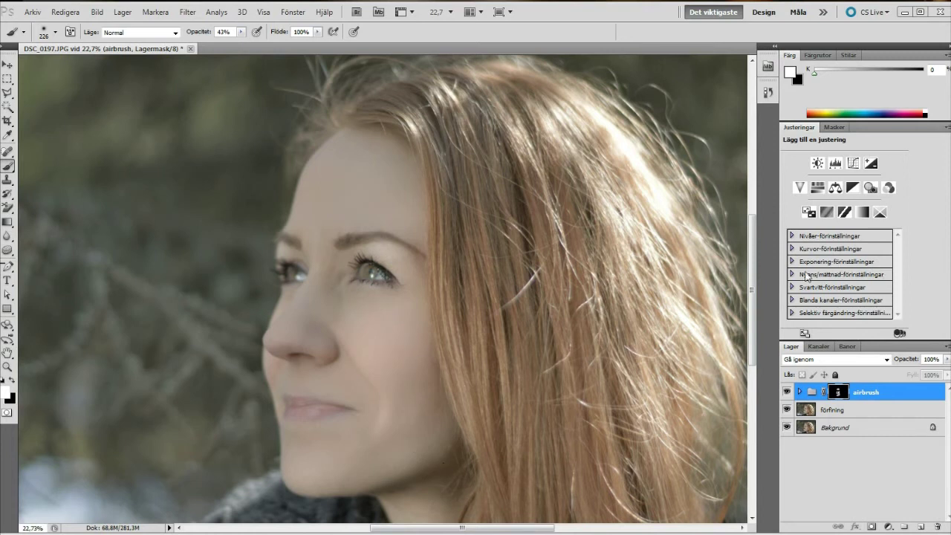
pyautogui.moveTo(754, 340); pyautogui.dragTo(754, 377)
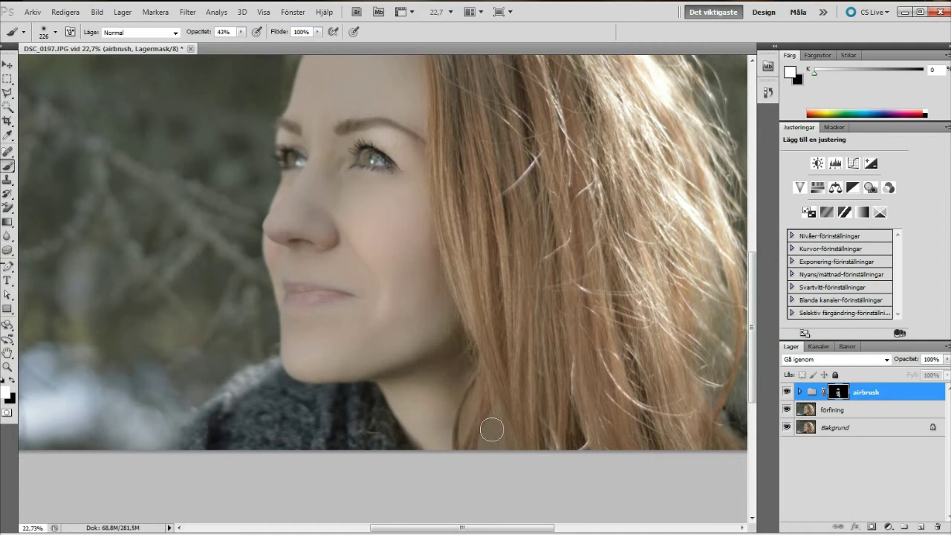
pyautogui.moveTo(371, 293); pyautogui.dragTo(356, 320)
pyautogui.scroll(5, 754, 279)
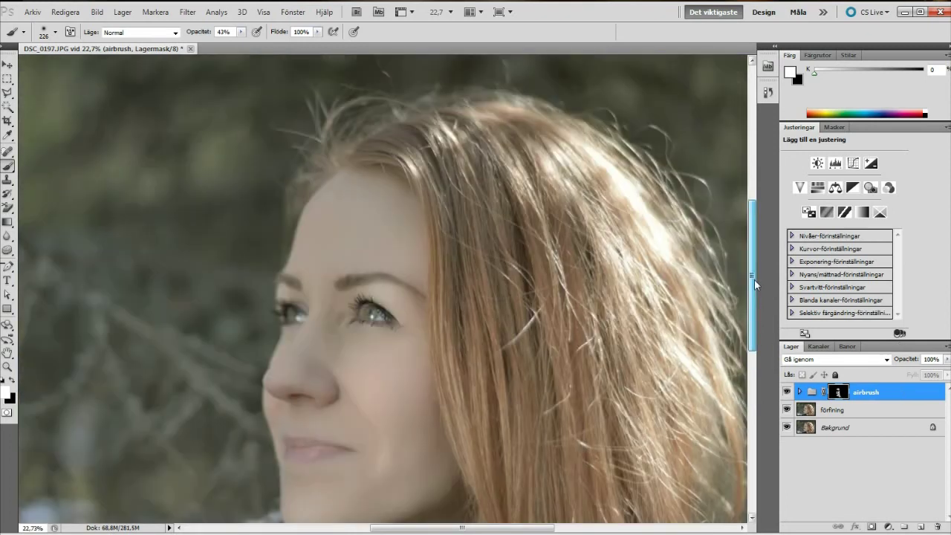
pyautogui.scroll(-2, 762, 298)
# Toggle the airbrush group's visibility repeatedly to compare, then deselect the group
pyautogui.click(786, 392)
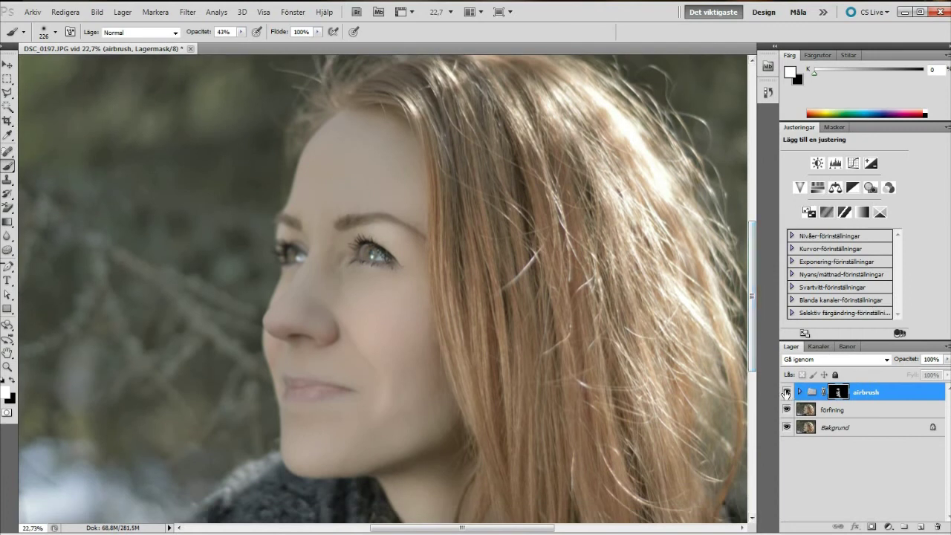
pyautogui.click(786, 392)
pyautogui.click(786, 392)
pyautogui.click(786, 392)
pyautogui.click(786, 392)
pyautogui.click(786, 392)
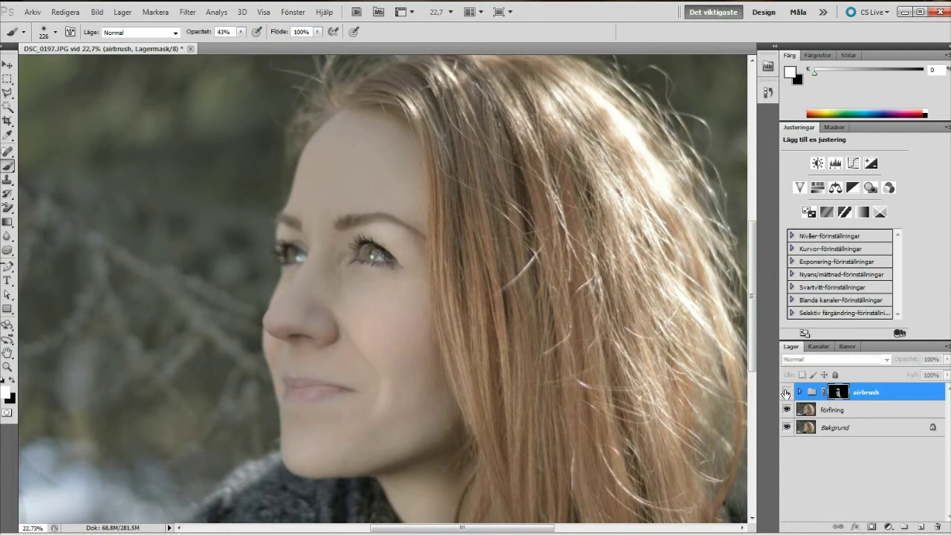
pyautogui.click(786, 392)
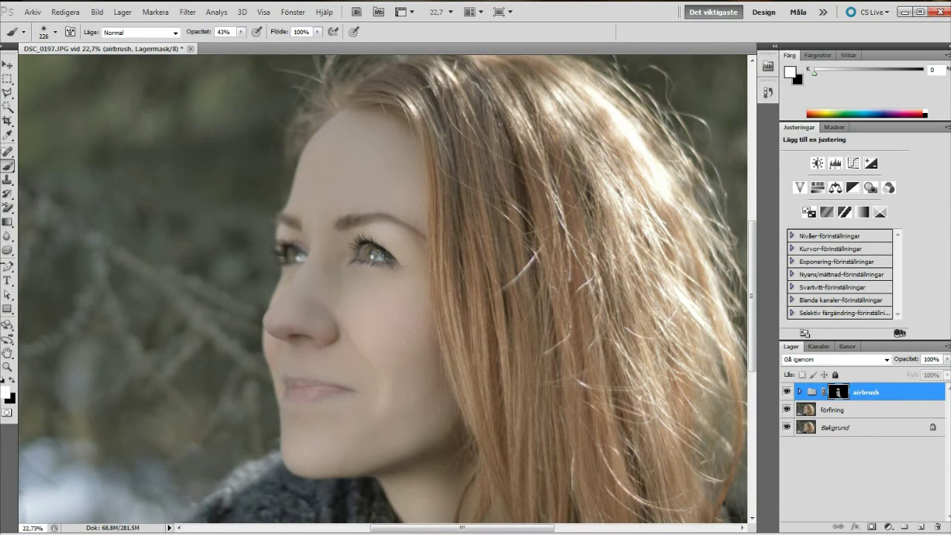
pyautogui.click(842, 472)
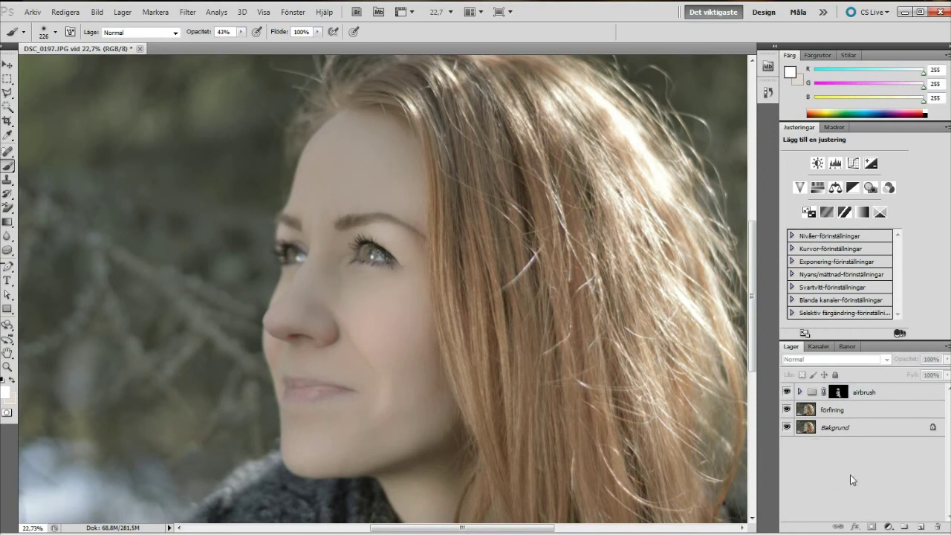
# Create a new empty layer named högdalar at the top of the stack
pyautogui.click(920, 527)
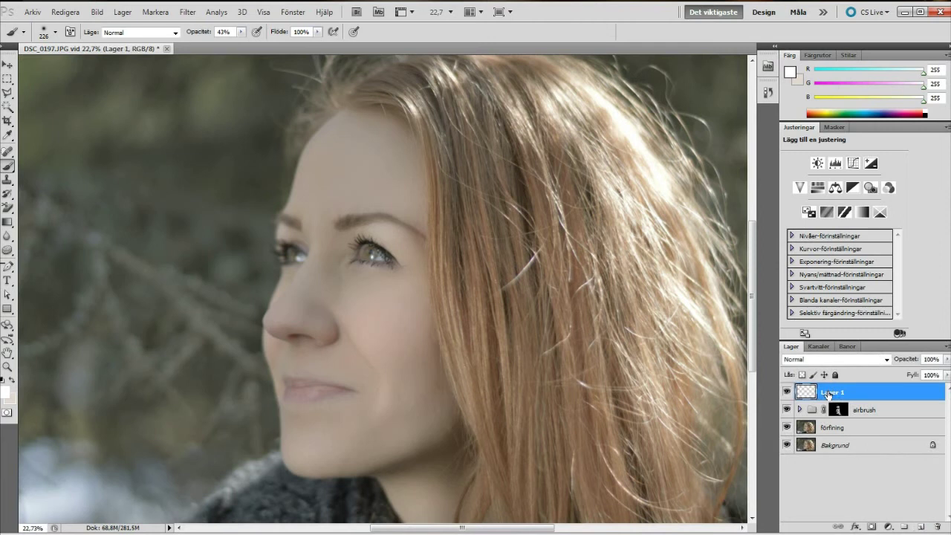
pyautogui.doubleClick(835, 393)
pyautogui.write('hö')
pyautogui.press('Return')
pyautogui.hotkey('shift', 'F5')
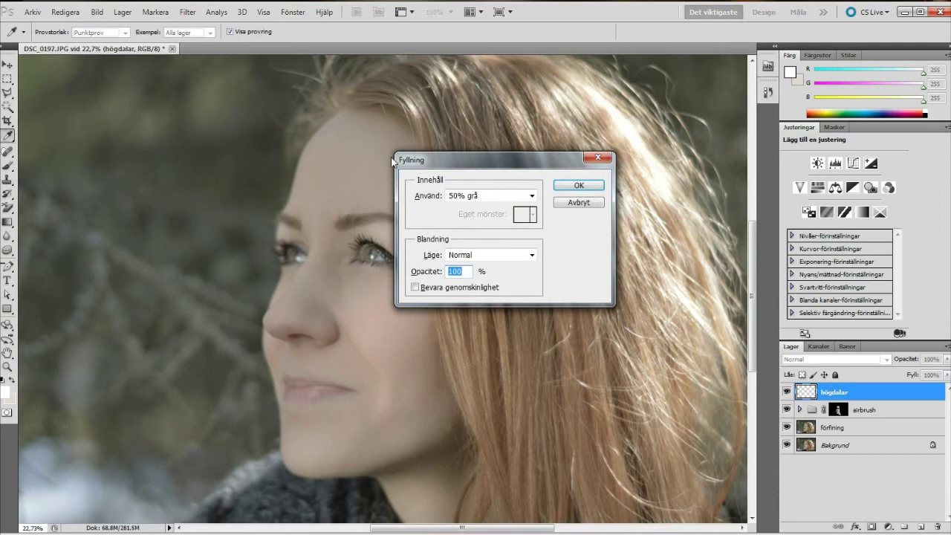
# Choose 50% grå as the Fill contents and apply it to högdalar
pyautogui.click(532, 195)
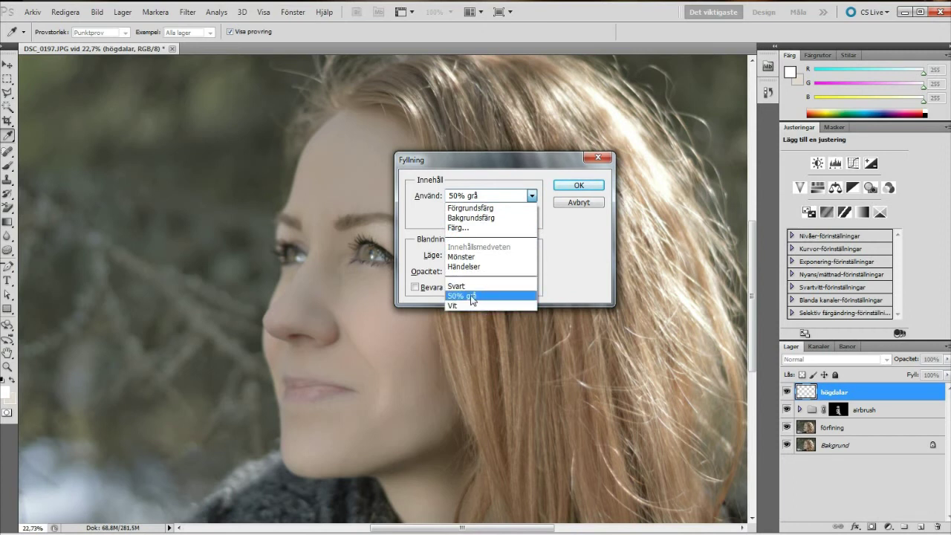
pyautogui.click(470, 297)
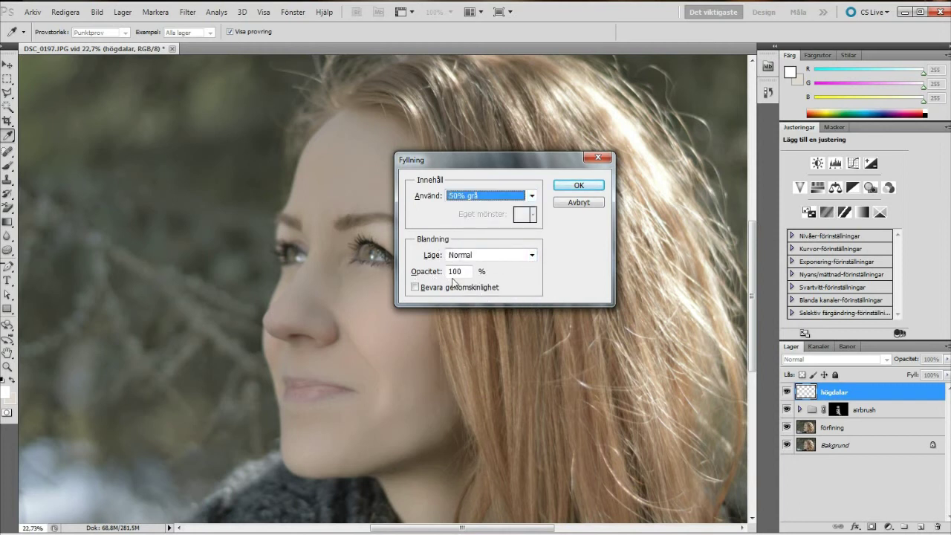
pyautogui.click(579, 185)
pyautogui.press('b')
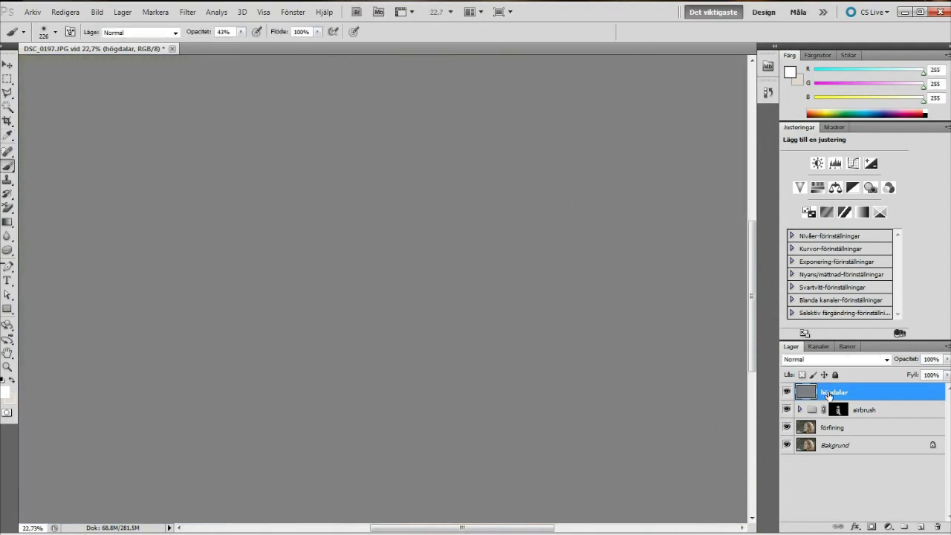
# Blend högdalar in Mjukt ljus, make pure black the background colour, and lower brush opacity
pyautogui.click(888, 359)
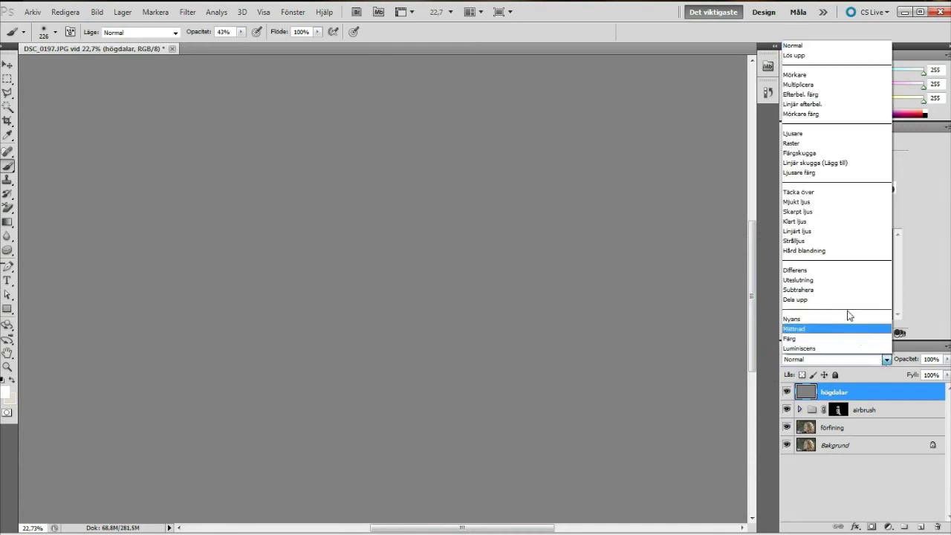
pyautogui.click(810, 202)
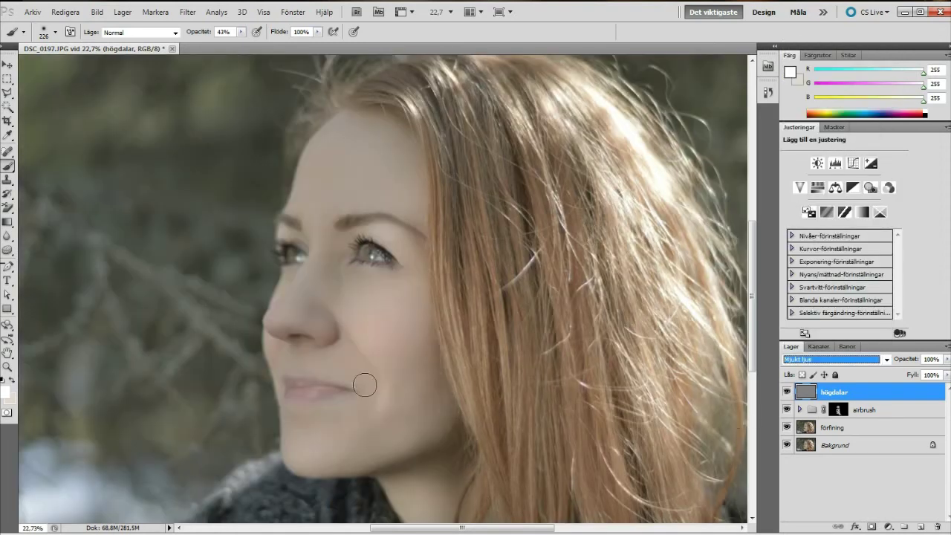
pyautogui.click(10, 395)
pyautogui.moveTo(390, 246); pyautogui.dragTo(340, 344)
pyautogui.click(652, 158)
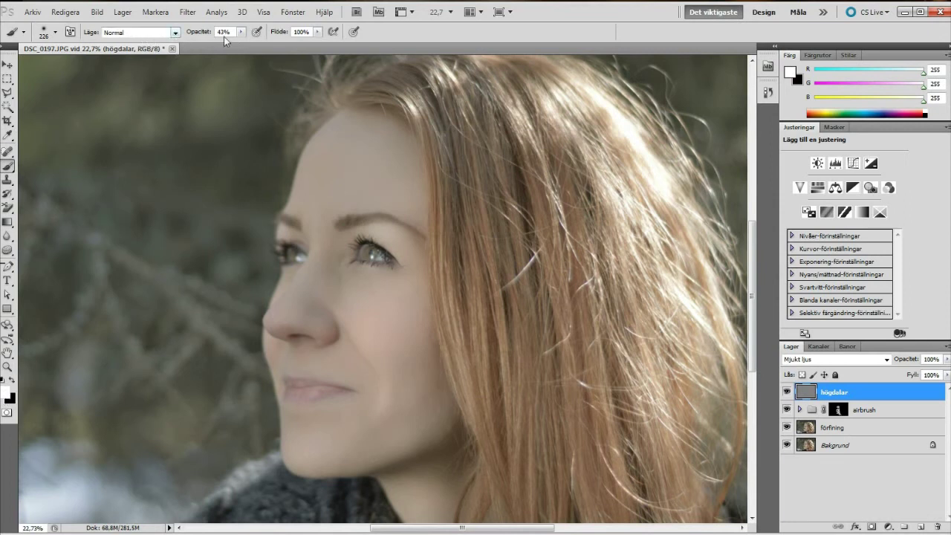
pyautogui.moveTo(240, 32); pyautogui.dragTo(234, 46)
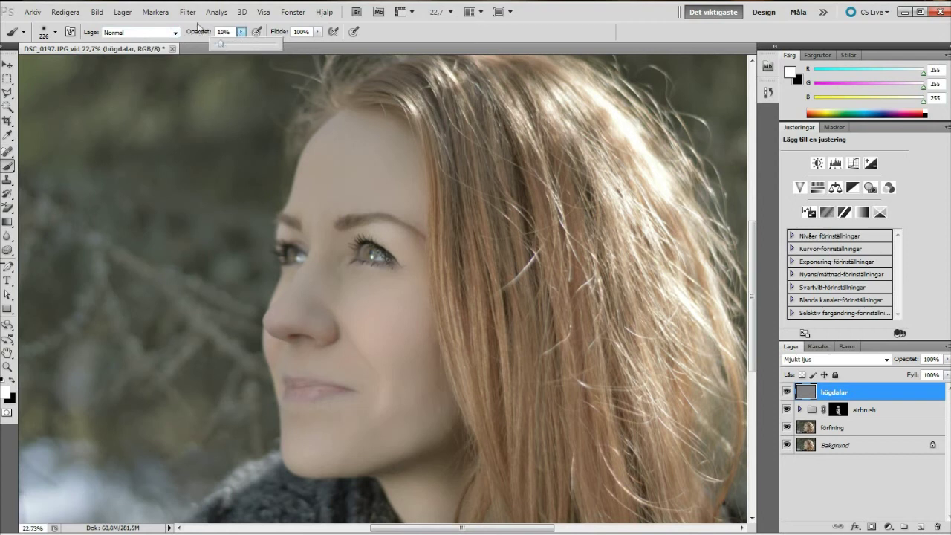
# Set the brush to 10% opacity and a size of about 319 px
pyautogui.click(194, 27)
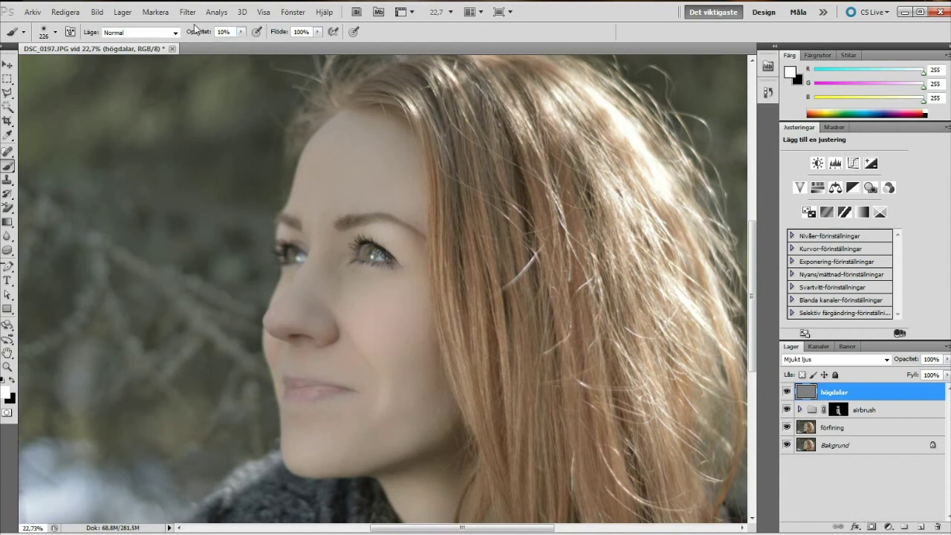
pyautogui.click(55, 34)
pyautogui.moveTo(102, 65); pyautogui.dragTo(80, 65)
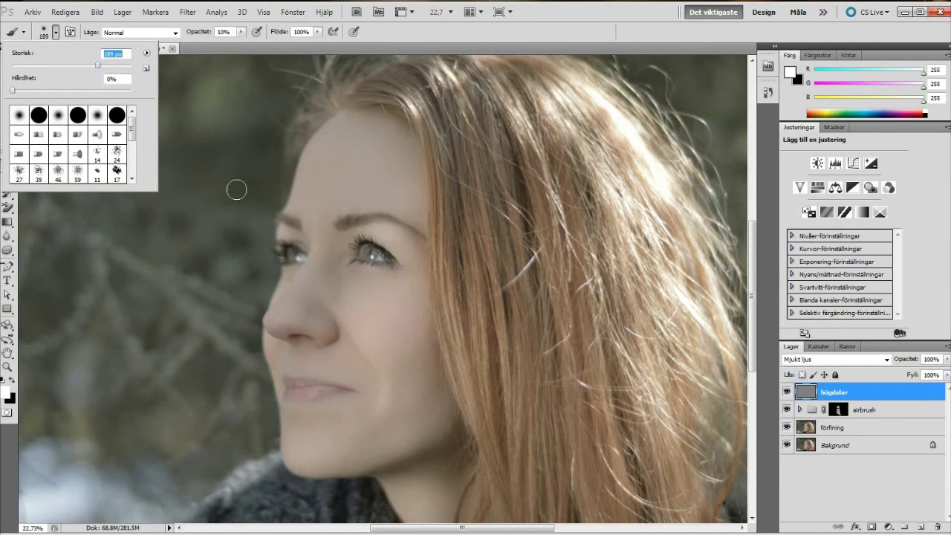
pyautogui.moveTo(98, 65); pyautogui.dragTo(106, 66)
pyautogui.click(605, 17)
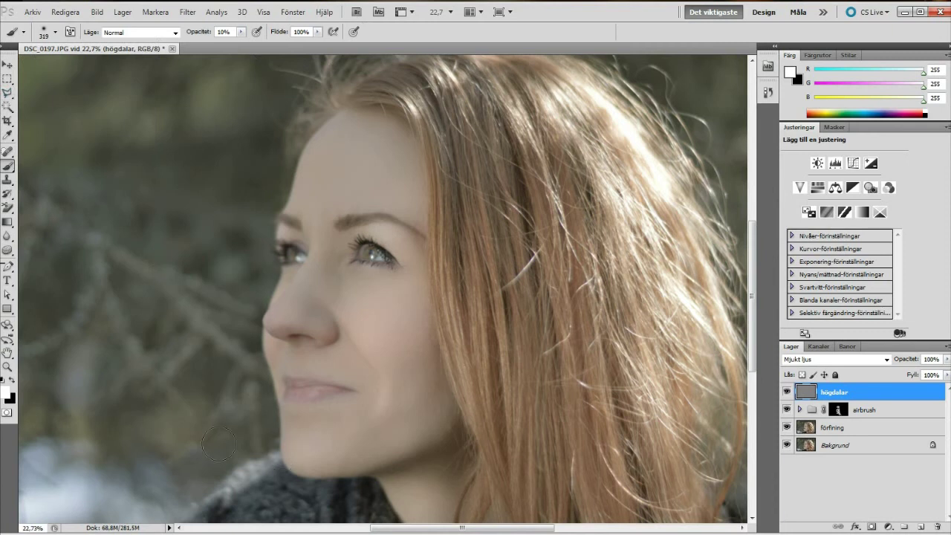
# Zoom in and paint a faint white highlight across the cheek below the eye
pyautogui.scroll(2, 401, 305)
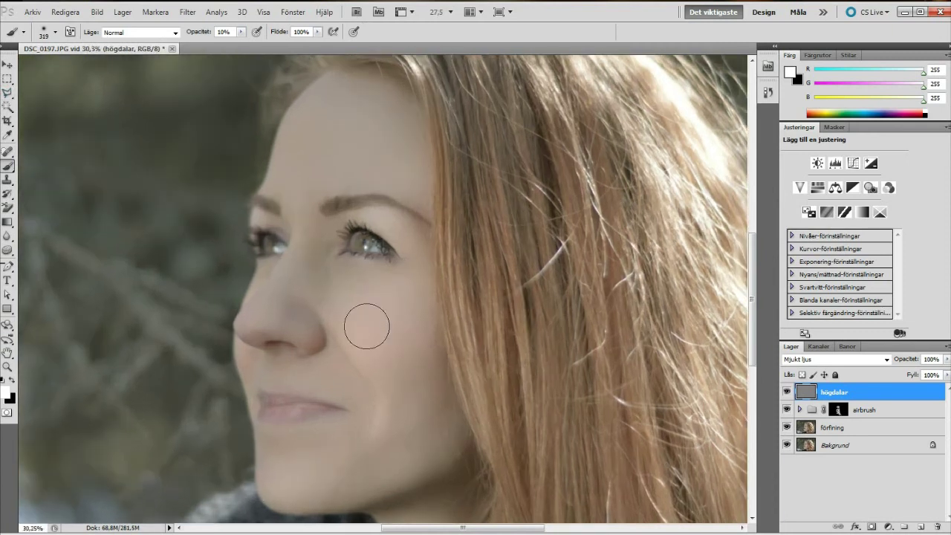
pyautogui.scroll(2, 367, 325)
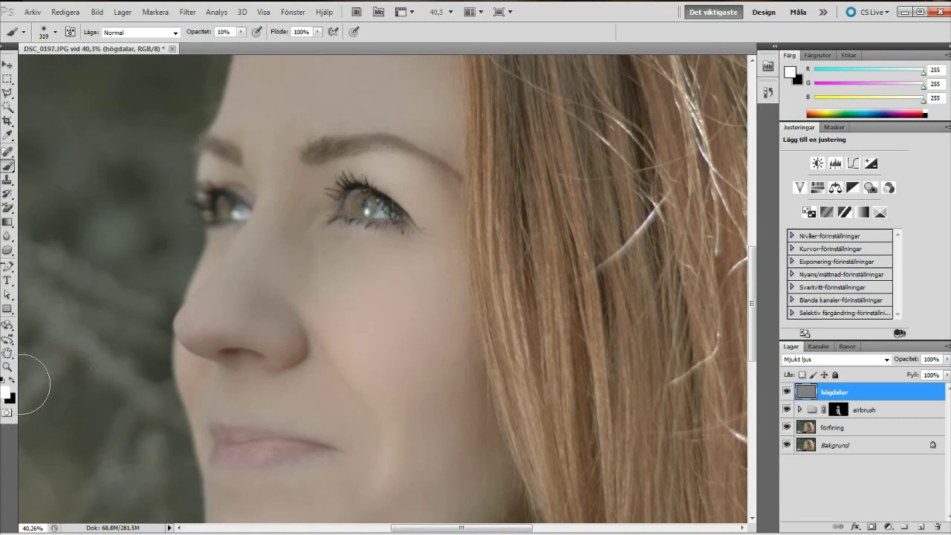
pyautogui.moveTo(442, 344)
pyautogui.mouseDown()
pyautogui.moveTo(347, 324)
pyautogui.moveTo(377, 346)
pyautogui.moveTo(344, 329)
pyautogui.moveTo(361, 340)
pyautogui.moveTo(395, 356)
pyautogui.moveTo(346, 315)
pyautogui.moveTo(347, 299)
pyautogui.moveTo(378, 352)
pyautogui.moveTo(369, 357)
pyautogui.moveTo(349, 314)
pyautogui.moveTo(375, 350)
pyautogui.moveTo(452, 361)
pyautogui.mouseUp()
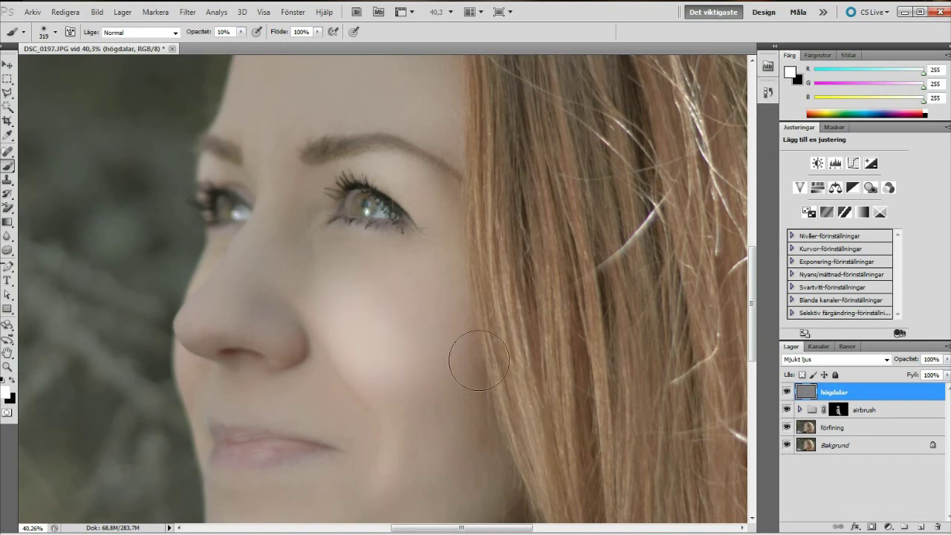
# Toggle the högdalar layer off and on to compare, then lighten the side of the nose
pyautogui.click(787, 391)
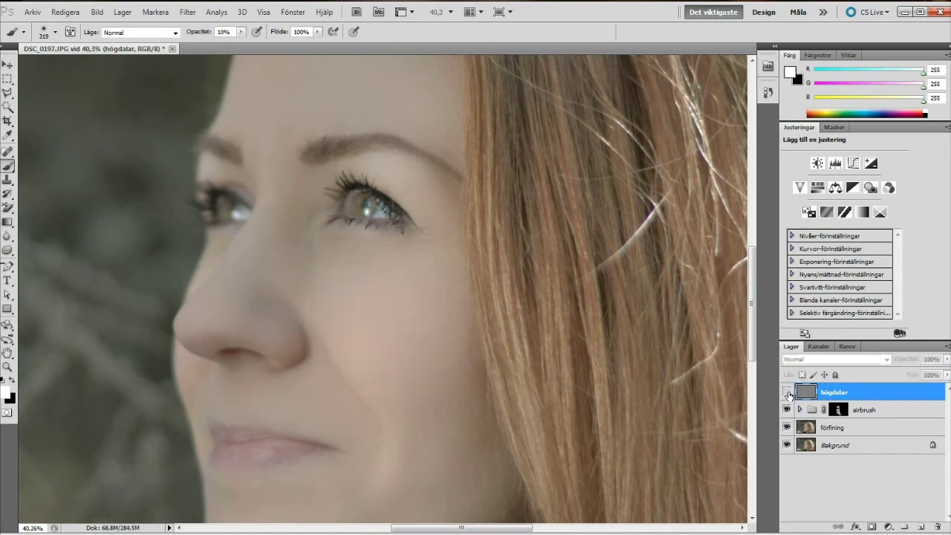
pyautogui.click(787, 392)
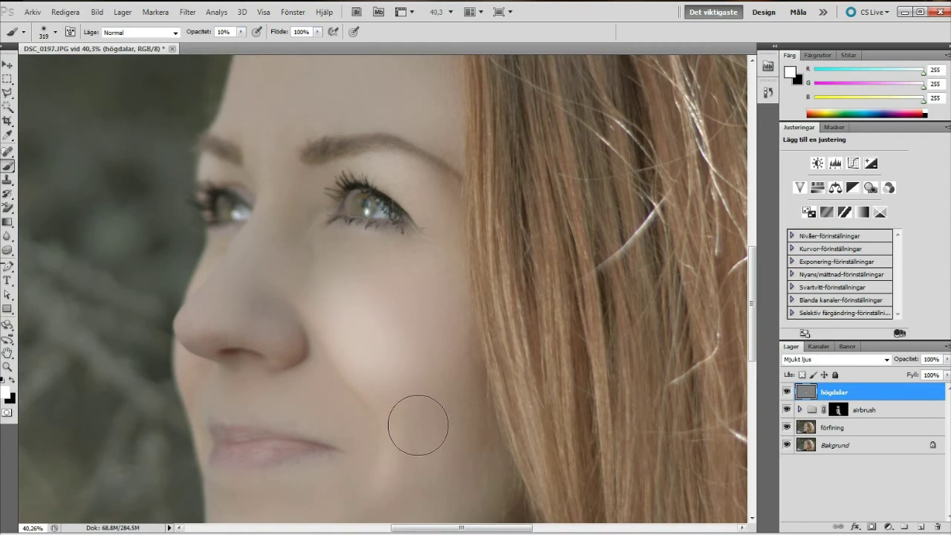
pyautogui.moveTo(268, 225); pyautogui.dragTo(195, 319)
# With a 123 px brush, brighten the left nose edge and the brow bone above the eyelid
pyautogui.click(55, 32)
pyautogui.click(67, 65)
pyautogui.click(74, 65)
pyautogui.click(264, 197)
pyautogui.moveTo(239, 253)
pyautogui.mouseDown()
pyautogui.moveTo(182, 331)
pyautogui.moveTo(263, 218)
pyautogui.moveTo(260, 201)
pyautogui.moveTo(197, 303)
pyautogui.moveTo(191, 339)
pyautogui.moveTo(185, 325)
pyautogui.mouseUp()
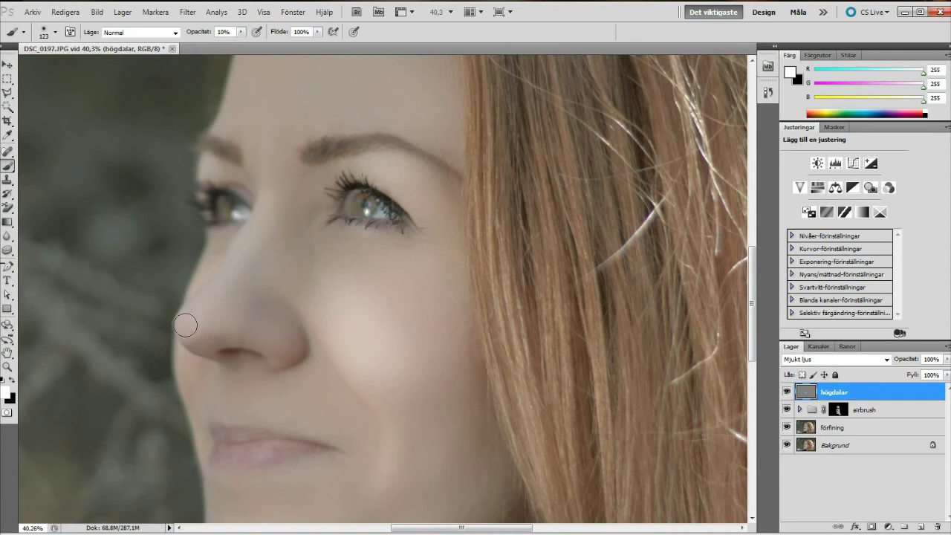
pyautogui.moveTo(183, 370)
pyautogui.mouseDown()
pyautogui.moveTo(186, 265)
pyautogui.moveTo(210, 262)
pyautogui.moveTo(224, 238)
pyautogui.moveTo(192, 294)
pyautogui.mouseUp()
pyautogui.moveTo(399, 185)
pyautogui.mouseDown()
pyautogui.moveTo(409, 176)
pyautogui.moveTo(418, 191)
pyautogui.moveTo(393, 168)
pyautogui.moveTo(356, 167)
pyautogui.moveTo(409, 171)
pyautogui.moveTo(392, 180)
pyautogui.moveTo(416, 194)
pyautogui.moveTo(395, 166)
pyautogui.moveTo(433, 174)
pyautogui.moveTo(418, 185)
pyautogui.moveTo(451, 181)
pyautogui.mouseUp()
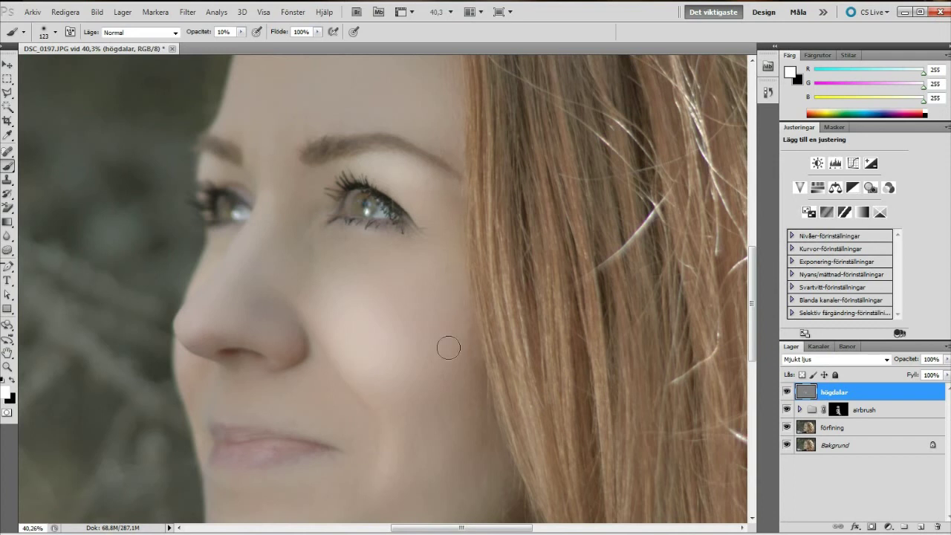
pyautogui.scroll(-1, 386, 399)
pyautogui.scroll(-1, 387, 399)
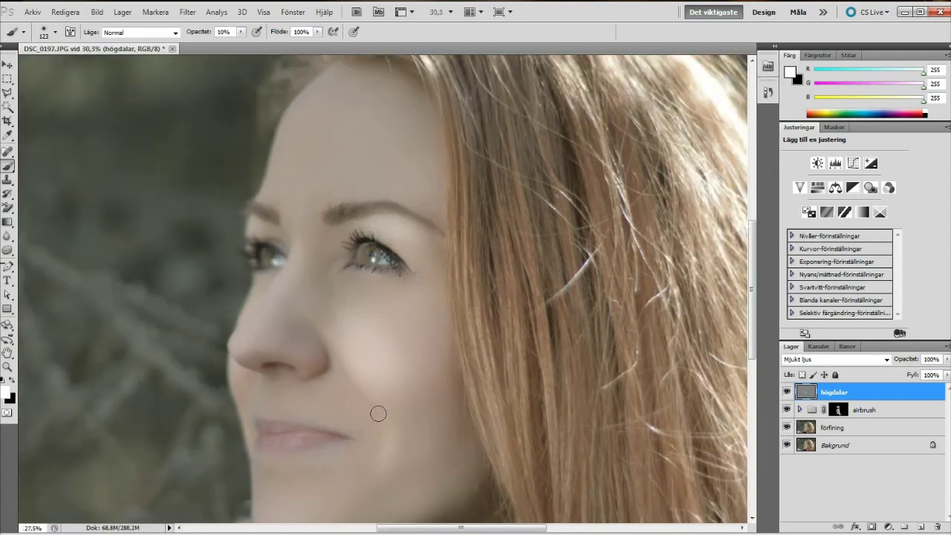
# Zoom out, bring the chin and scarf into view, and set the brush to 267 px
pyautogui.scroll(-1, 379, 423)
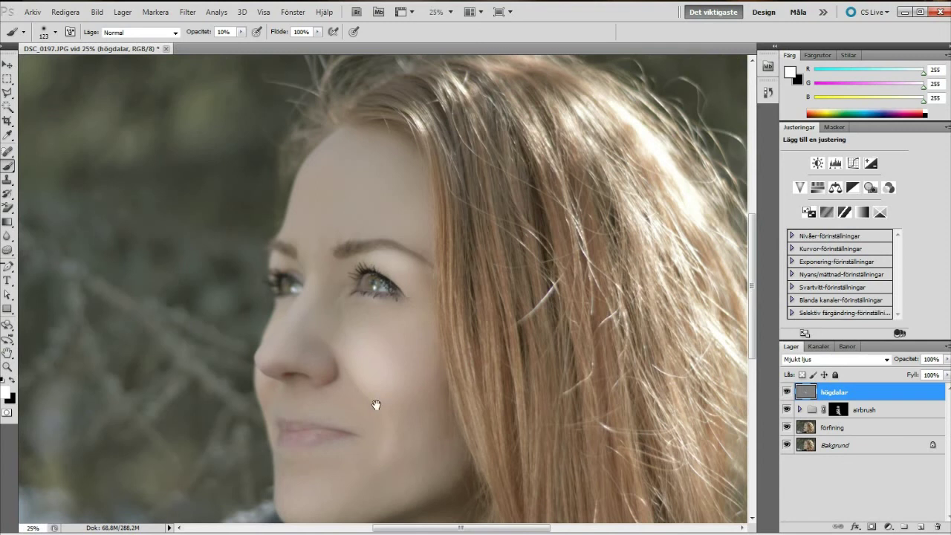
pyautogui.moveTo(376, 405); pyautogui.dragTo(382, 350)
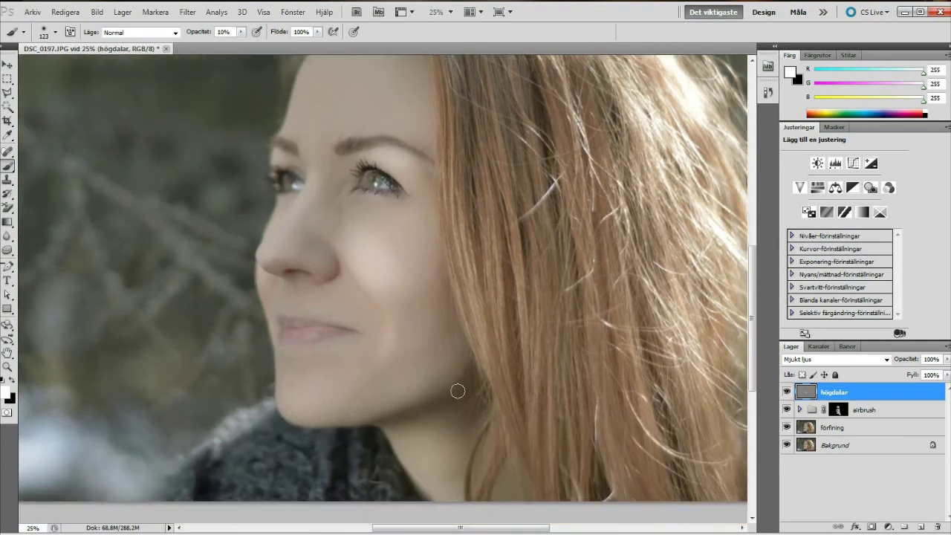
pyautogui.click(55, 33)
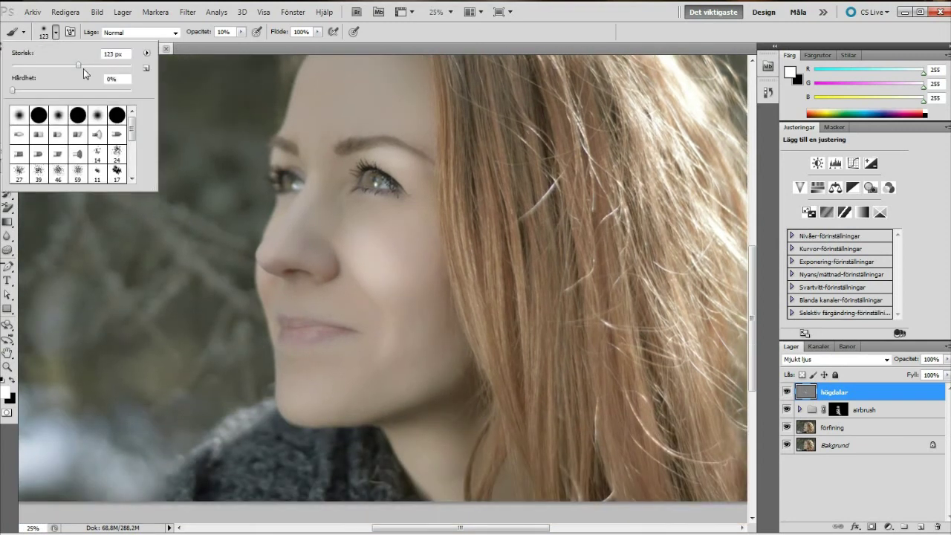
pyautogui.moveTo(92, 65); pyautogui.dragTo(114, 66)
pyautogui.moveTo(114, 66); pyautogui.dragTo(105, 67)
pyautogui.press('Return')
# Paint light strokes along the jawline, then undo the jawline stroke
pyautogui.moveTo(412, 390)
pyautogui.mouseDown()
pyautogui.moveTo(371, 393)
pyautogui.moveTo(339, 414)
pyautogui.moveTo(297, 413)
pyautogui.mouseUp()
pyautogui.moveTo(457, 403)
pyautogui.mouseDown()
pyautogui.moveTo(459, 371)
pyautogui.moveTo(382, 408)
pyautogui.mouseUp()
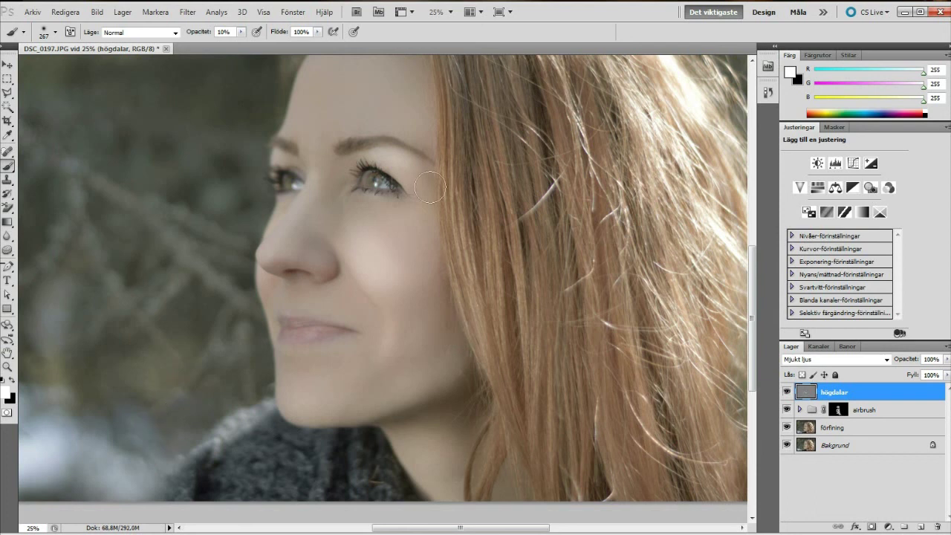
pyautogui.click(65, 12)
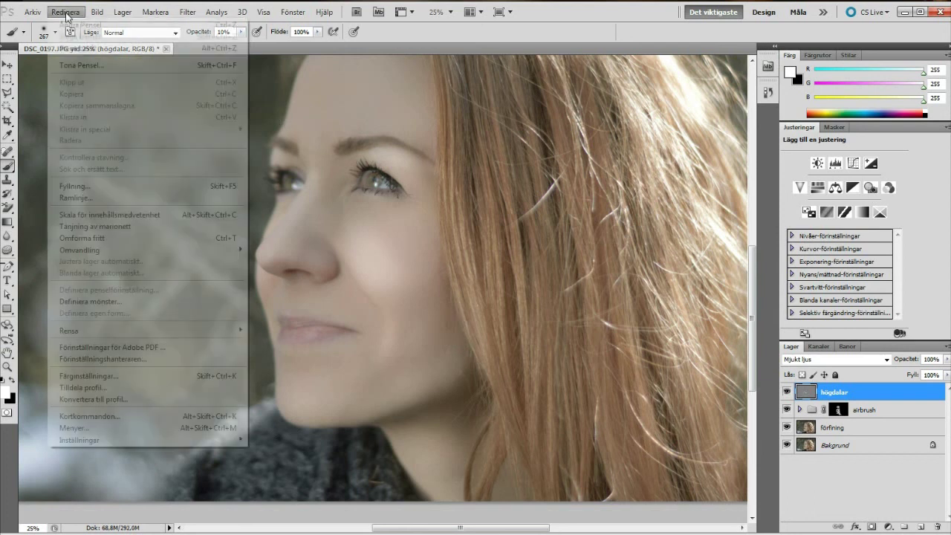
pyautogui.click(75, 23)
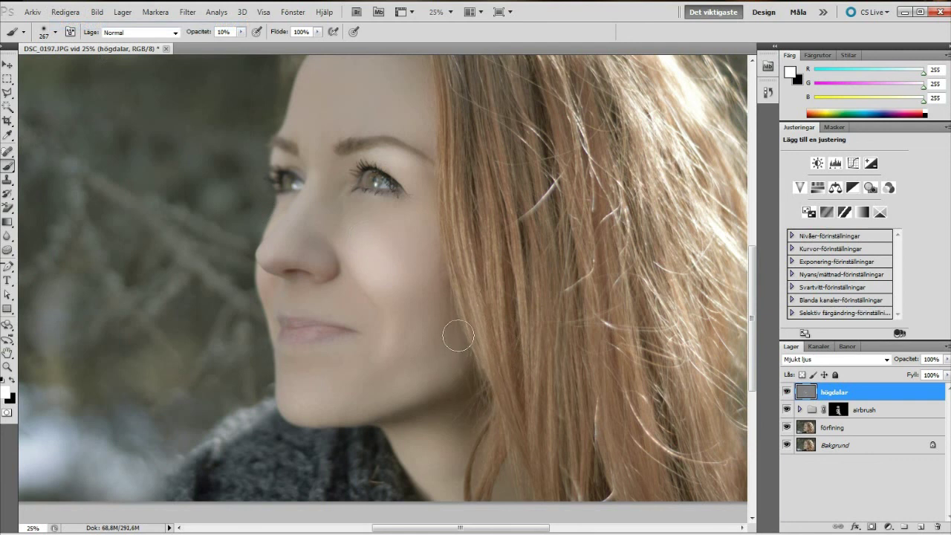
# Switch to black and darken the shadows along the jaw and neck
pyautogui.click(11, 379)
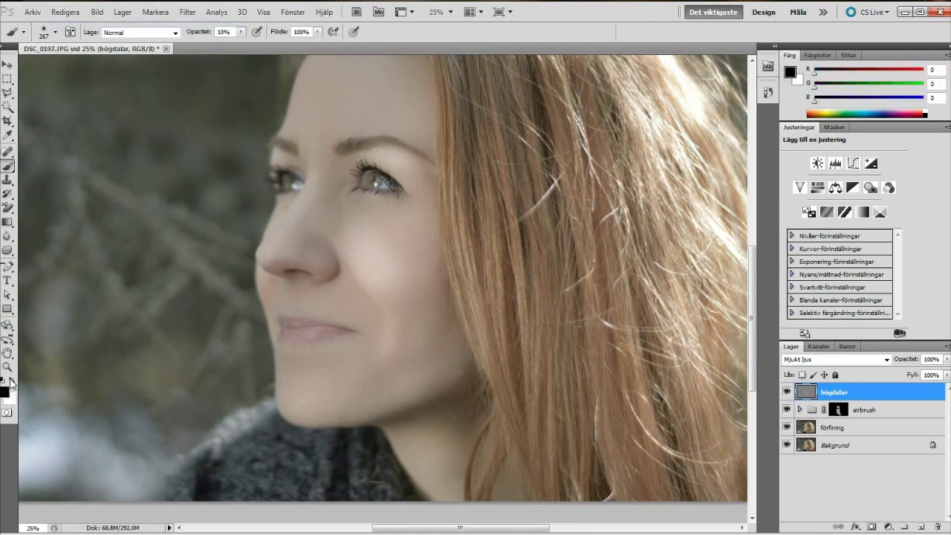
pyautogui.moveTo(466, 391)
pyautogui.mouseDown()
pyautogui.moveTo(428, 409)
pyautogui.moveTo(413, 452)
pyautogui.moveTo(425, 418)
pyautogui.moveTo(395, 444)
pyautogui.moveTo(468, 466)
pyautogui.mouseUp()
pyautogui.moveTo(508, 506)
pyautogui.mouseDown()
pyautogui.moveTo(474, 445)
pyautogui.moveTo(452, 430)
pyautogui.moveTo(501, 465)
pyautogui.moveTo(464, 420)
pyautogui.mouseUp()
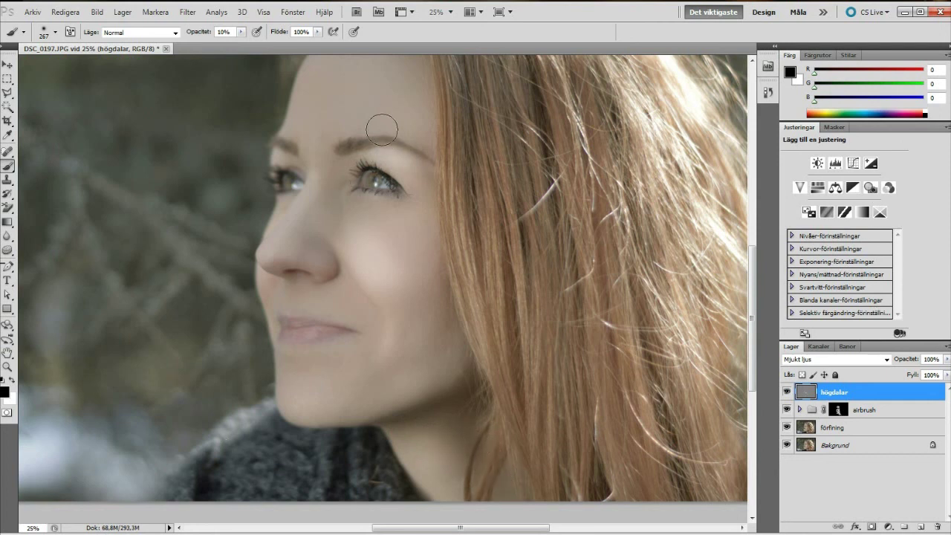
# Zoom into the eye and darken the upper lash line with a 35 px brush
pyautogui.scroll(1, 394, 161)
pyautogui.scroll(4, 394, 161)
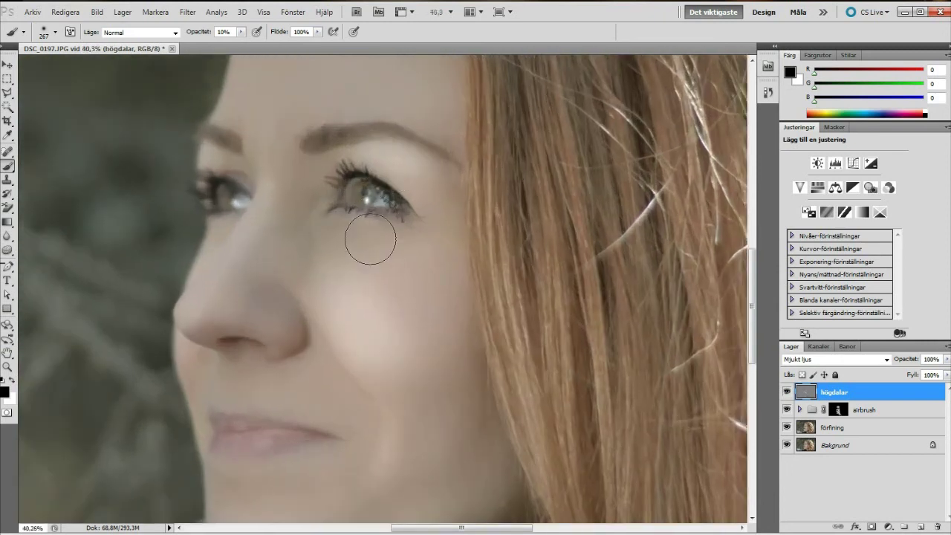
pyautogui.scroll(5, 371, 231)
pyautogui.scroll(4, 357, 200)
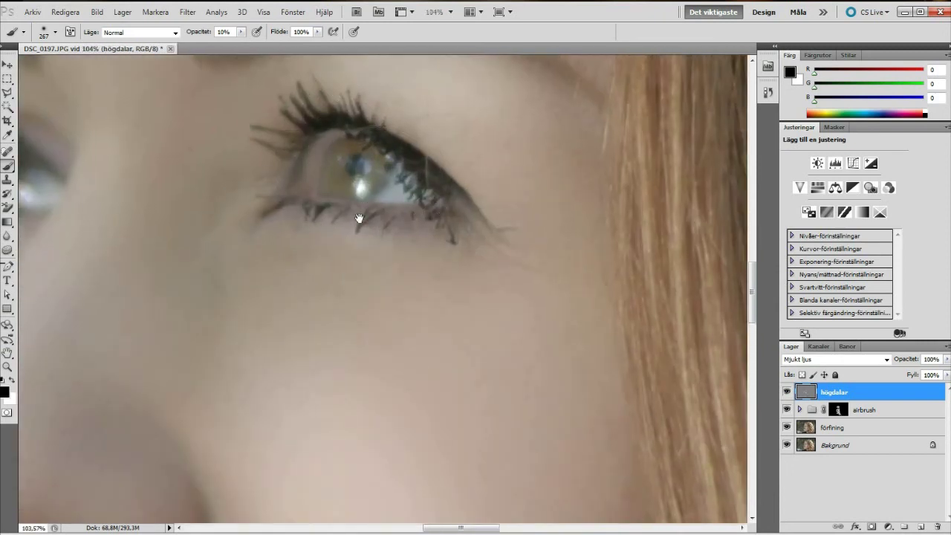
pyautogui.scroll(2, 349, 223)
pyautogui.scroll(1, 342, 245)
pyautogui.scroll(1, 356, 238)
pyautogui.scroll(1, 356, 239)
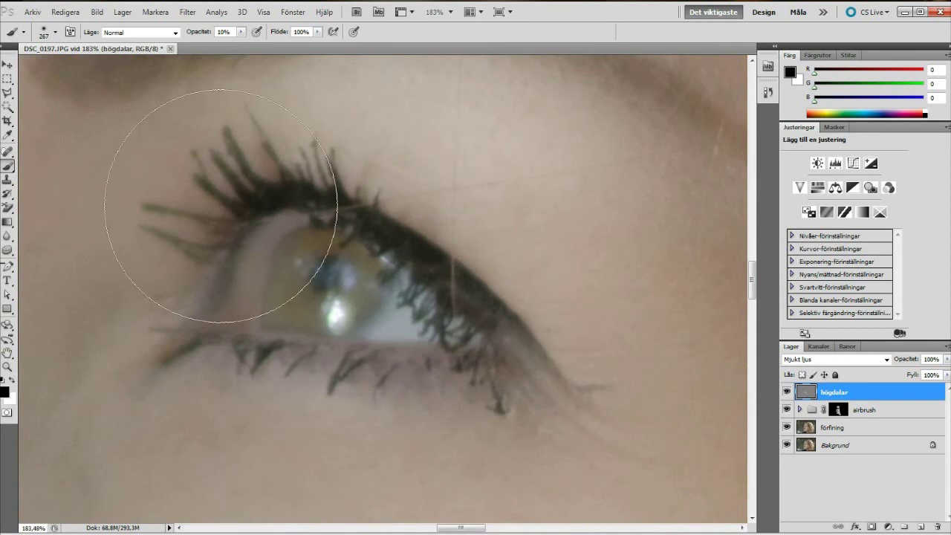
pyautogui.click(56, 32)
pyautogui.moveTo(108, 71); pyautogui.dragTo(39, 65)
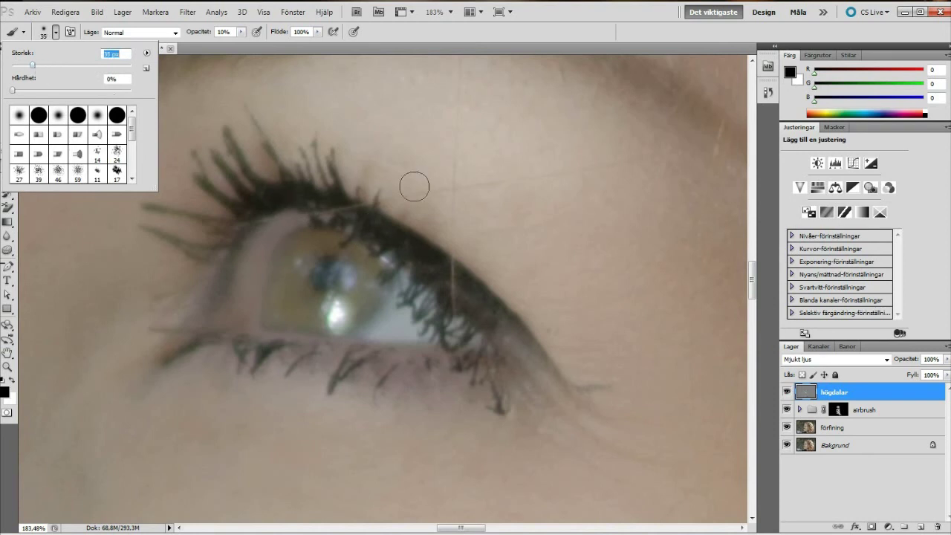
pyautogui.click(439, 273)
pyautogui.moveTo(403, 249)
pyautogui.mouseDown()
pyautogui.moveTo(384, 229)
pyautogui.moveTo(490, 310)
pyautogui.moveTo(442, 282)
pyautogui.moveTo(459, 301)
pyautogui.moveTo(480, 312)
pyautogui.moveTo(365, 214)
pyautogui.moveTo(415, 256)
pyautogui.moveTo(292, 196)
pyautogui.moveTo(248, 211)
pyautogui.moveTo(292, 206)
pyautogui.mouseUp()
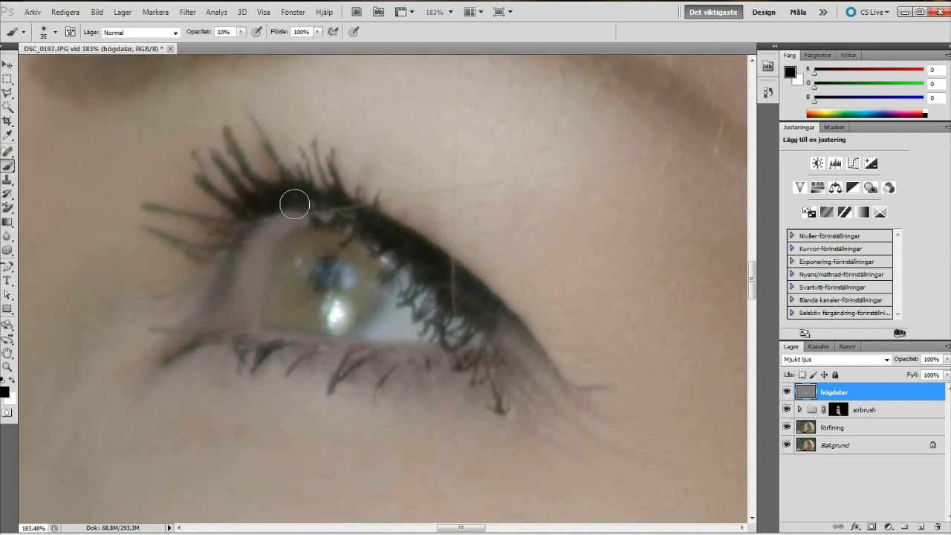
# With a 12 px brush, finely darken the upper lashes and the lower lash line
pyautogui.click(54, 34)
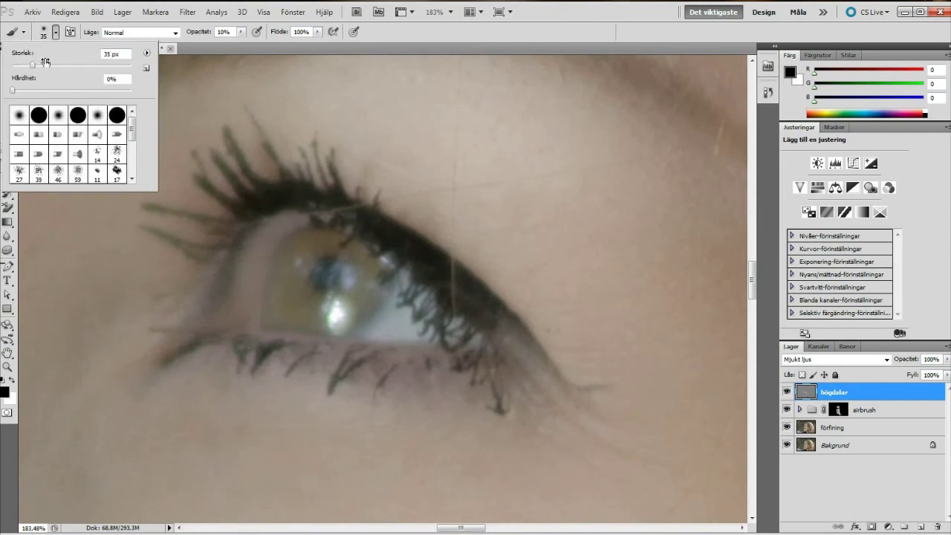
pyautogui.moveTo(34, 68); pyautogui.dragTo(19, 69)
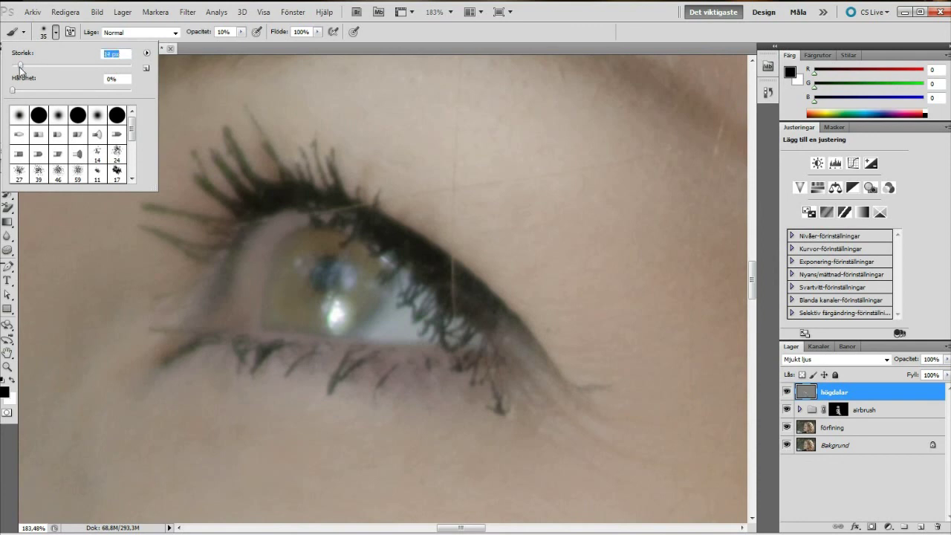
pyautogui.click(292, 185)
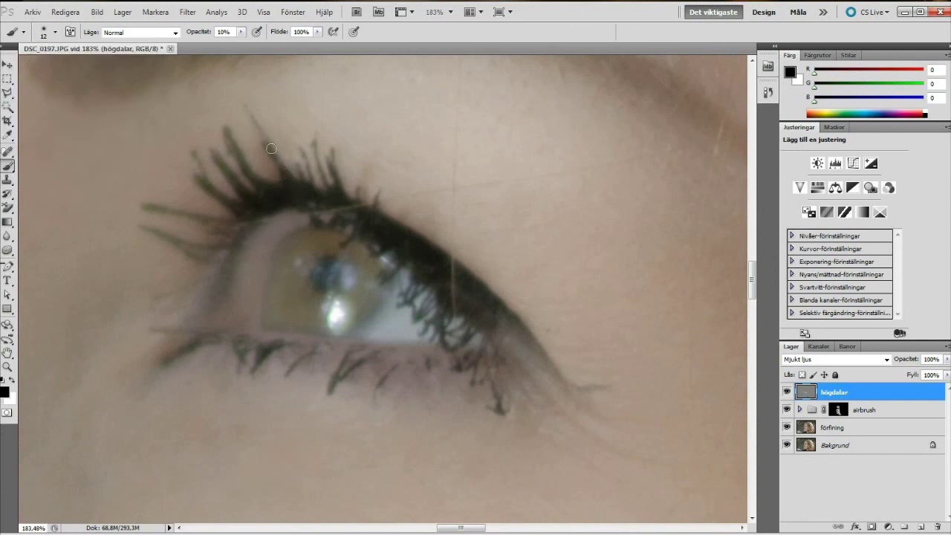
pyautogui.moveTo(285, 172); pyautogui.dragTo(270, 191)
pyautogui.moveTo(166, 210); pyautogui.dragTo(152, 207)
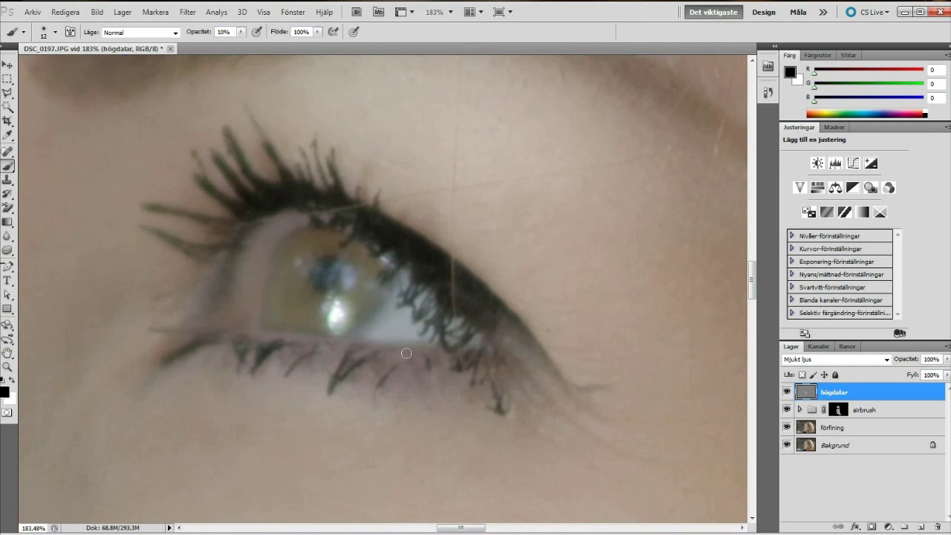
pyautogui.moveTo(263, 337); pyautogui.dragTo(257, 335)
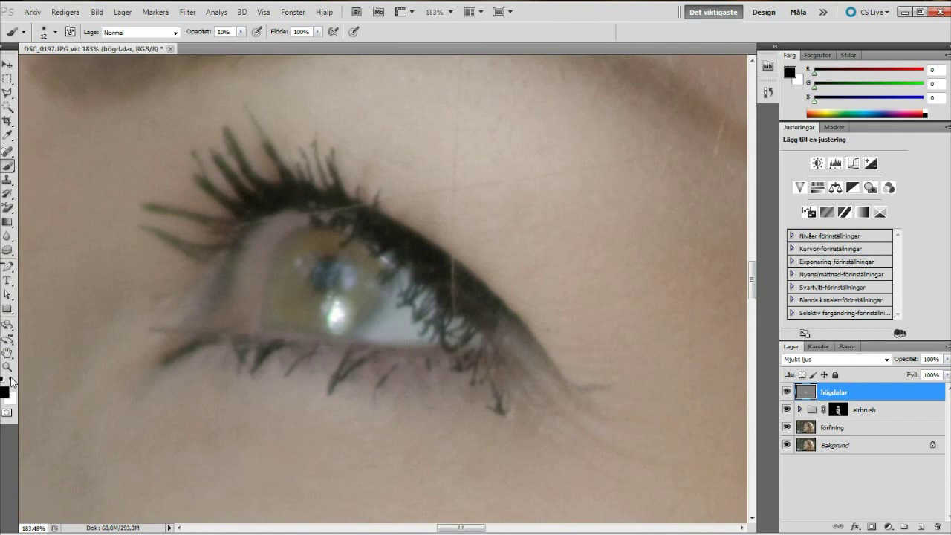
# Brighten the iris with white using a 25 px brush, then deepen the pupil with black
pyautogui.click(11, 381)
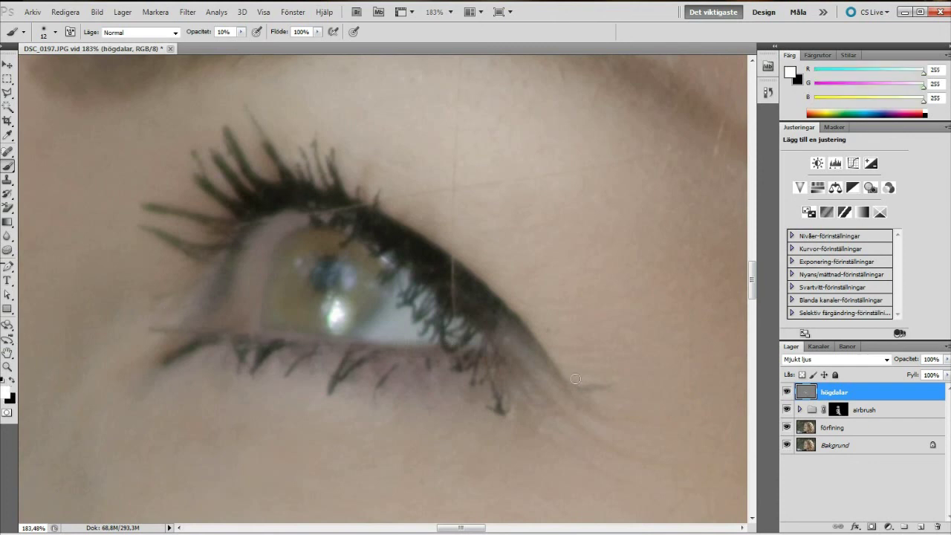
pyautogui.click(55, 33)
pyautogui.click(35, 67)
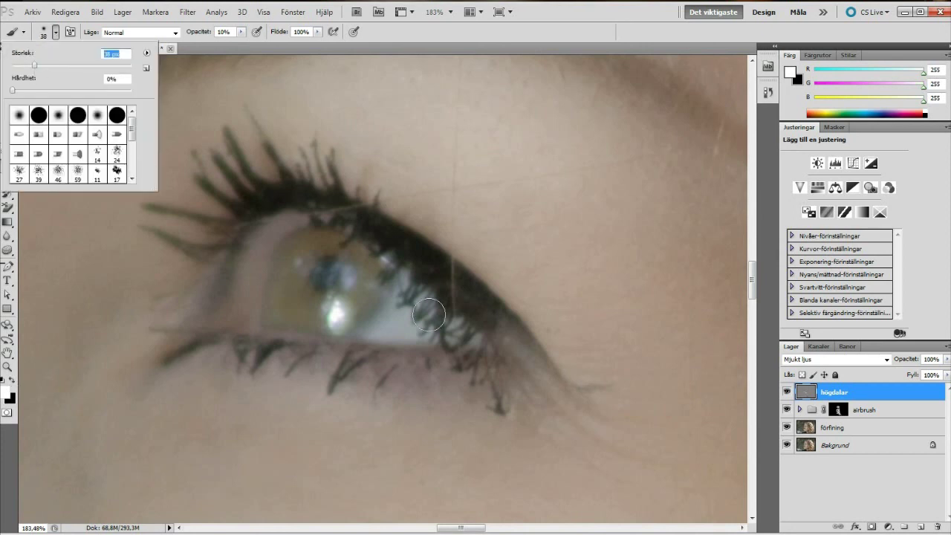
pyautogui.moveTo(35, 66); pyautogui.dragTo(26, 66)
pyautogui.press('Return')
pyautogui.moveTo(393, 304)
pyautogui.mouseDown()
pyautogui.moveTo(373, 334)
pyautogui.moveTo(325, 320)
pyautogui.moveTo(361, 276)
pyautogui.moveTo(358, 257)
pyautogui.moveTo(325, 246)
pyautogui.moveTo(297, 270)
pyautogui.moveTo(314, 234)
pyautogui.moveTo(300, 242)
pyautogui.moveTo(280, 301)
pyautogui.moveTo(291, 319)
pyautogui.moveTo(308, 300)
pyautogui.moveTo(290, 226)
pyautogui.moveTo(248, 298)
pyautogui.moveTo(278, 228)
pyautogui.moveTo(295, 218)
pyautogui.mouseUp()
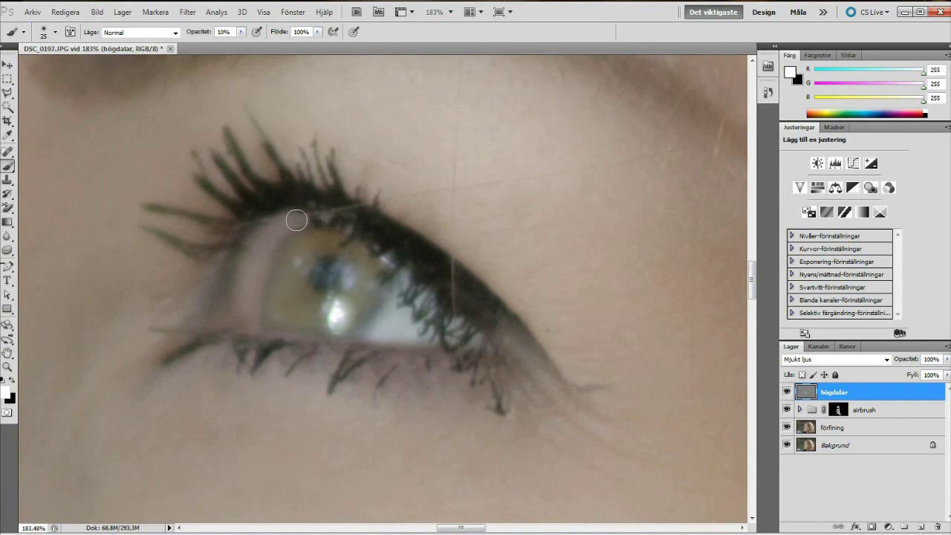
pyautogui.click(12, 379)
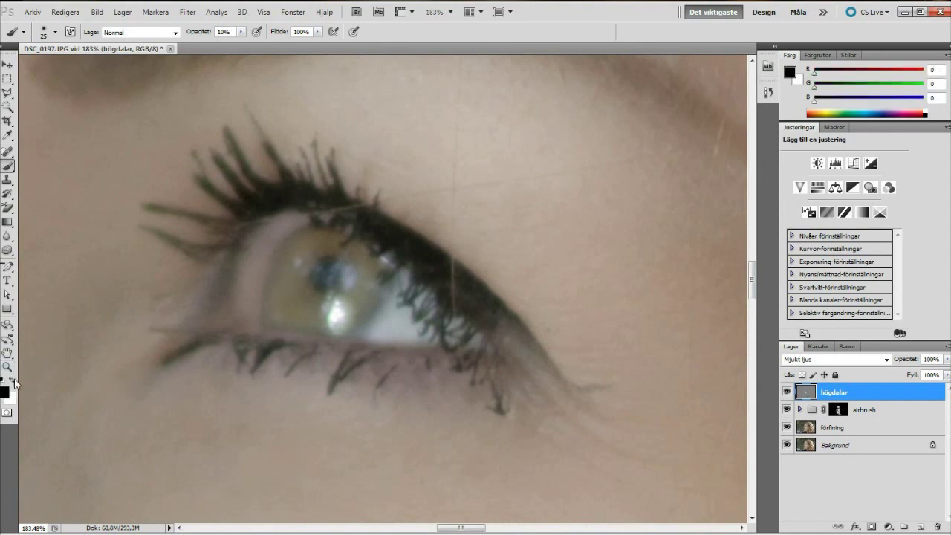
pyautogui.moveTo(325, 276)
pyautogui.mouseDown()
pyautogui.moveTo(337, 269)
pyautogui.moveTo(319, 272)
pyautogui.moveTo(325, 279)
pyautogui.moveTo(325, 268)
pyautogui.mouseUp()
# Zoom out and repeatedly toggle the högdalar layer to judge the dodge/burn effect
pyautogui.scroll(-2, 413, 278)
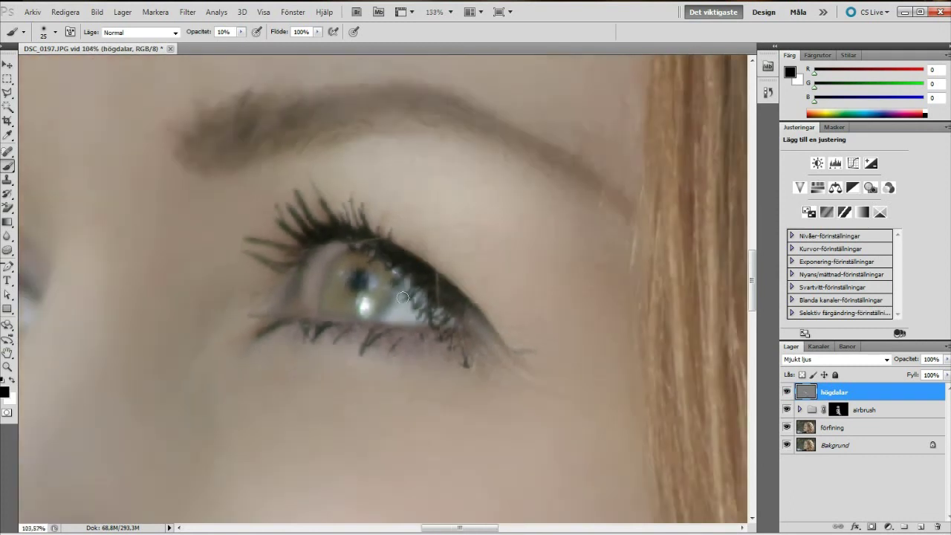
pyautogui.scroll(-2, 405, 297)
pyautogui.scroll(-2, 397, 312)
pyautogui.scroll(-1, 393, 325)
pyautogui.scroll(1, 392, 325)
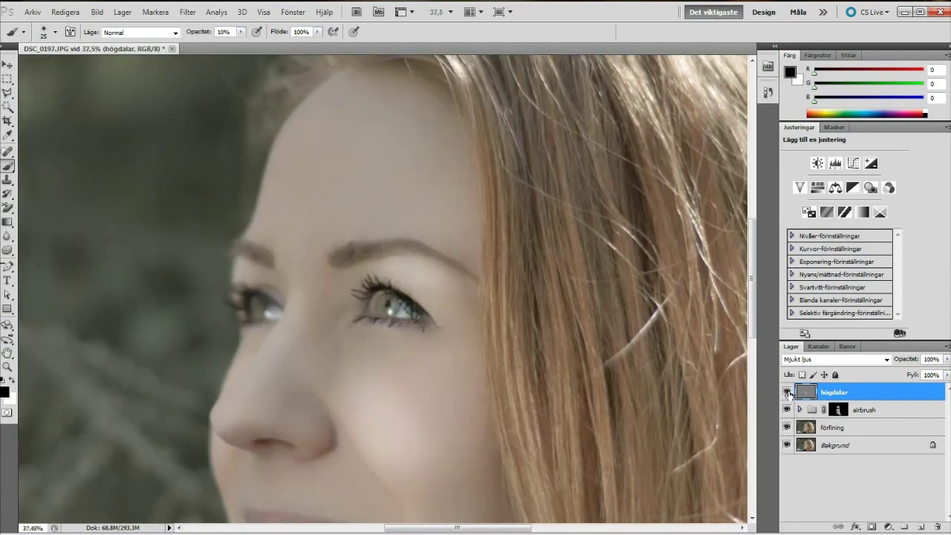
pyautogui.click(787, 392)
pyautogui.click(786, 392)
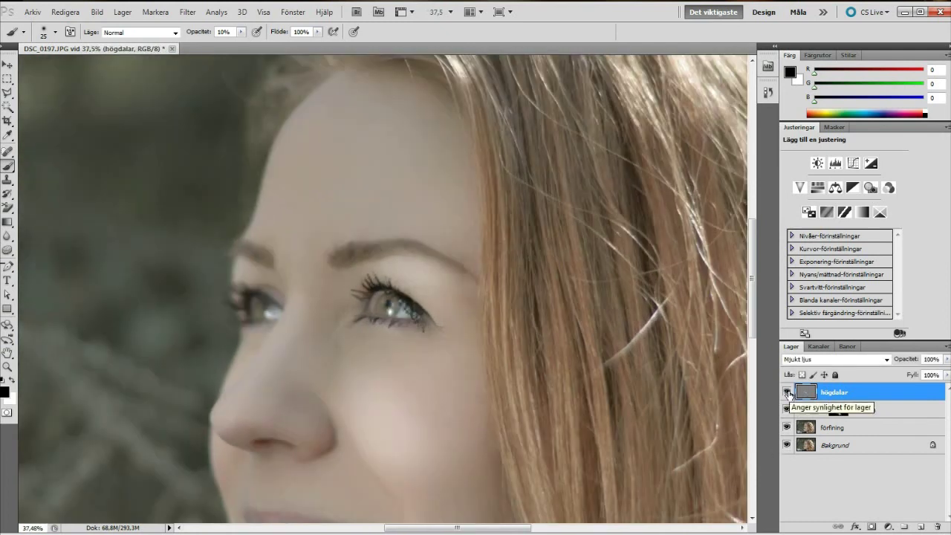
pyautogui.click(786, 392)
pyautogui.click(786, 393)
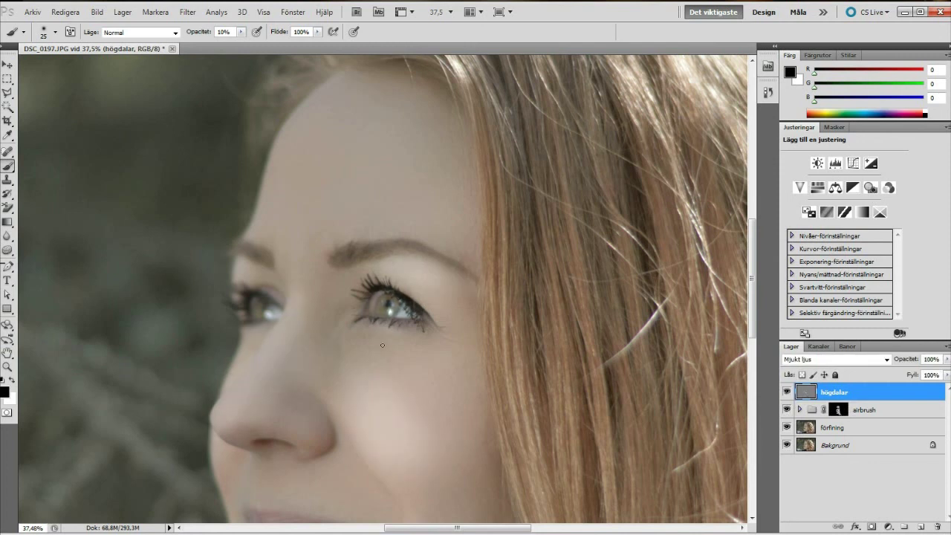
pyautogui.scroll(-1, 346, 339)
pyautogui.scroll(-1, 357, 356)
pyautogui.scroll(-1, 379, 402)
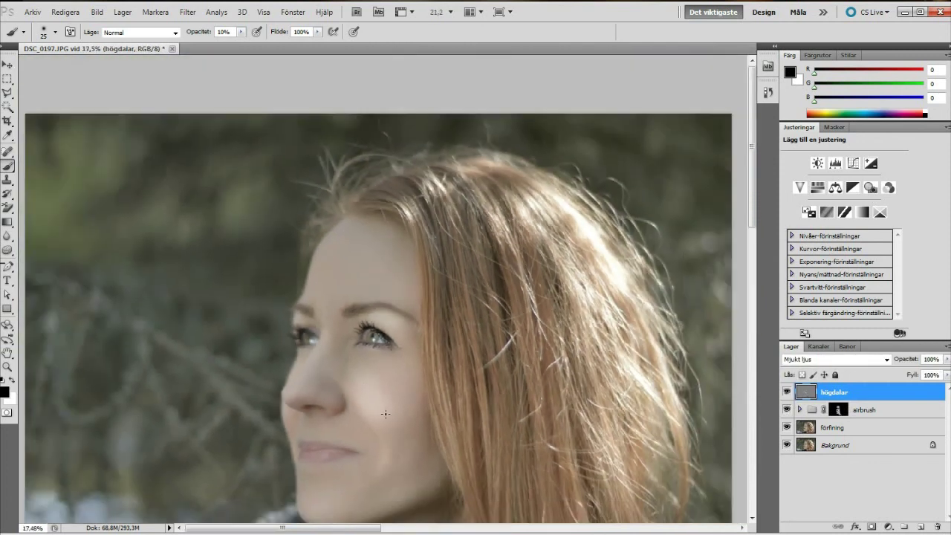
pyautogui.scroll(-1, 398, 363)
pyautogui.click(854, 482)
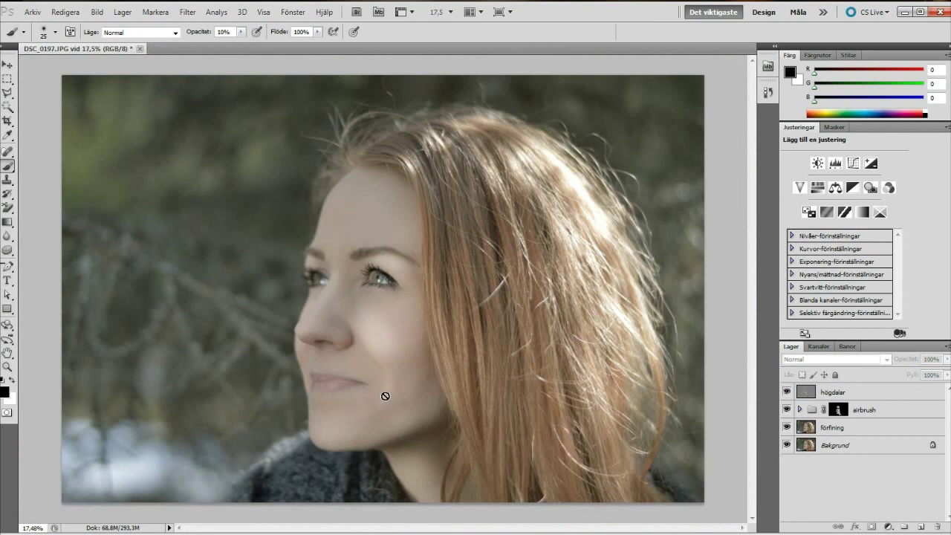
pyautogui.click(787, 392)
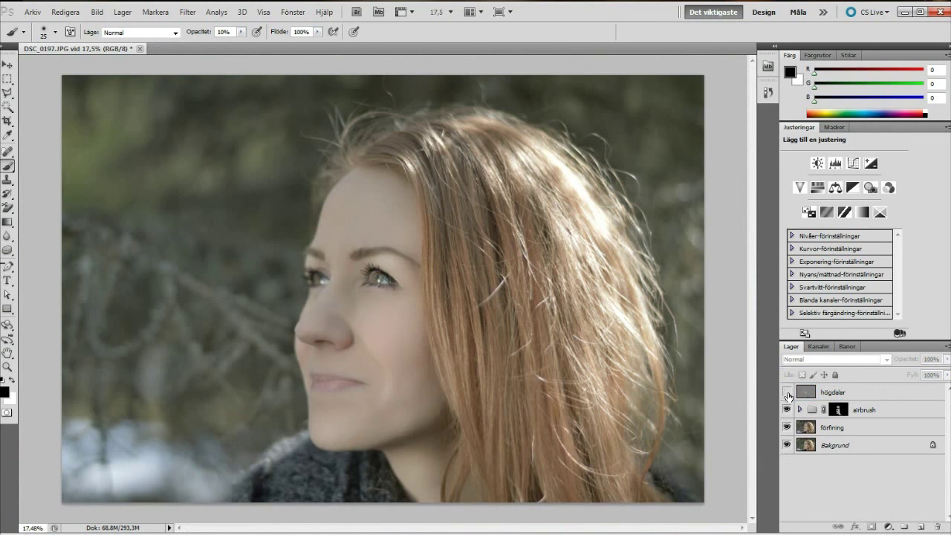
pyautogui.click(787, 392)
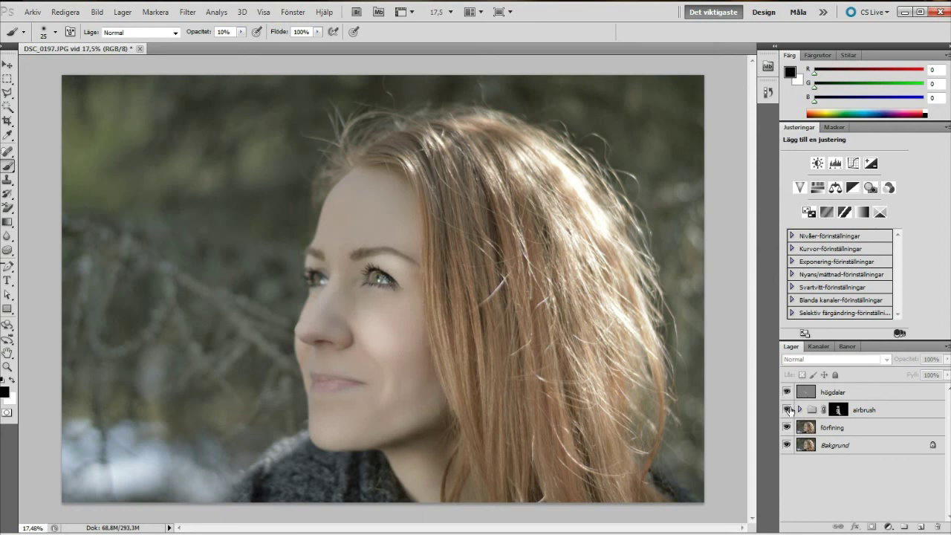
pyautogui.click(787, 392)
pyautogui.click(787, 393)
pyautogui.click(786, 392)
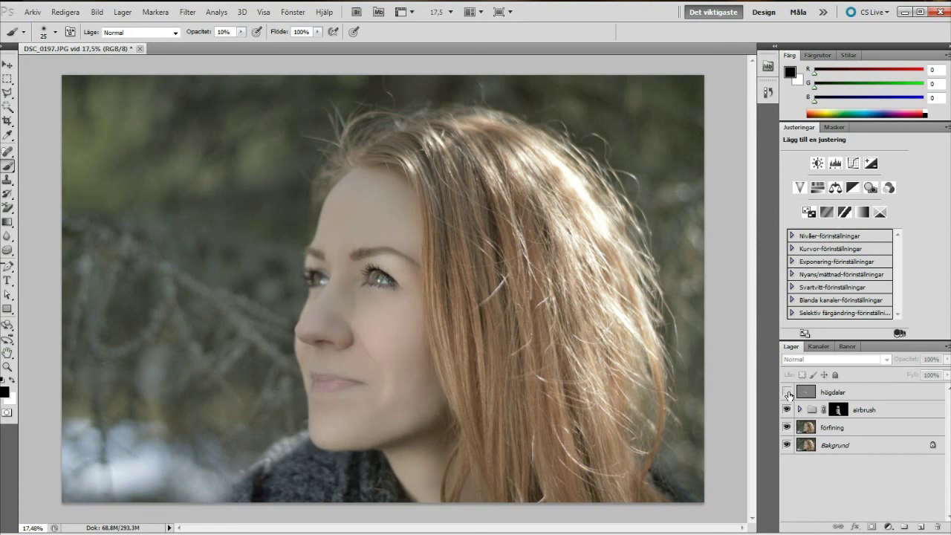
pyautogui.click(786, 392)
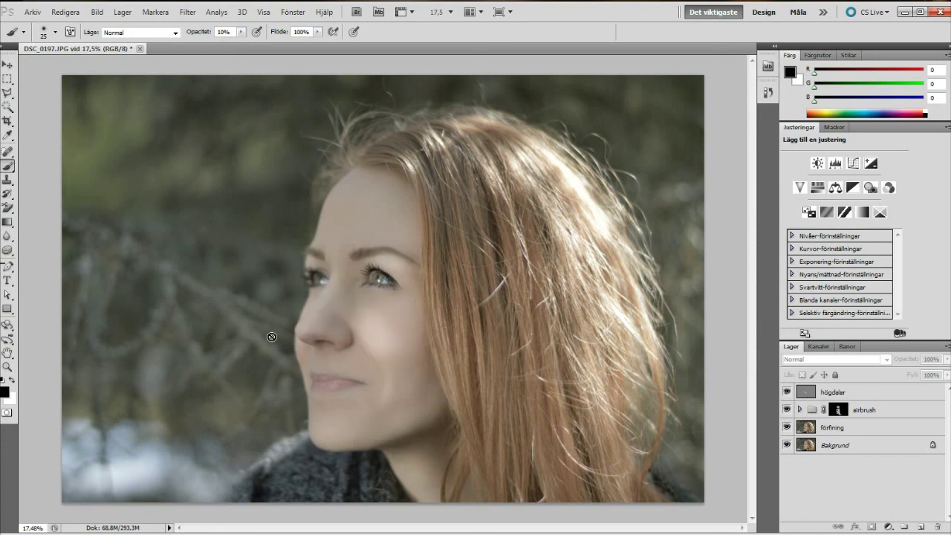
# Hide airbrush and förfining to view the original, then restore all layers and open Arkiv
pyautogui.click(787, 410)
pyautogui.click(787, 392)
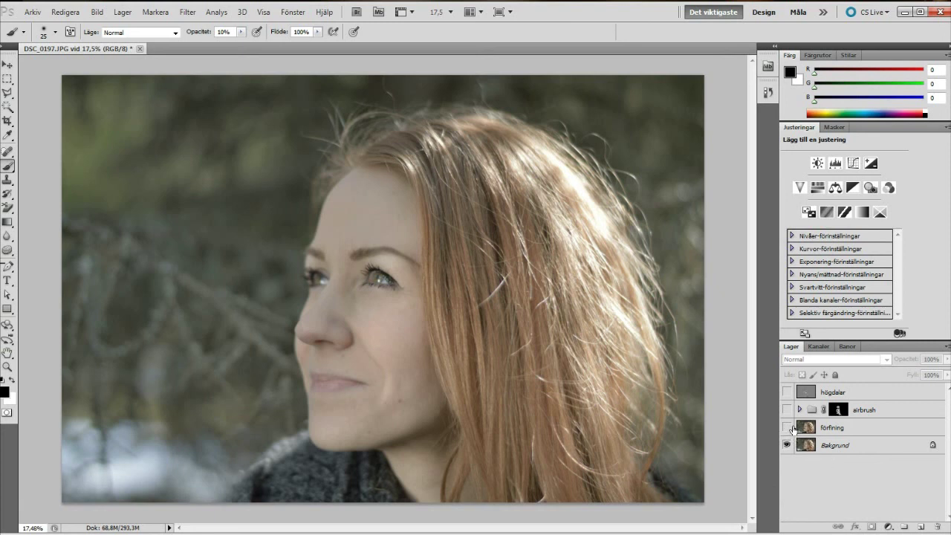
pyautogui.moveTo(788, 427); pyautogui.dragTo(789, 387)
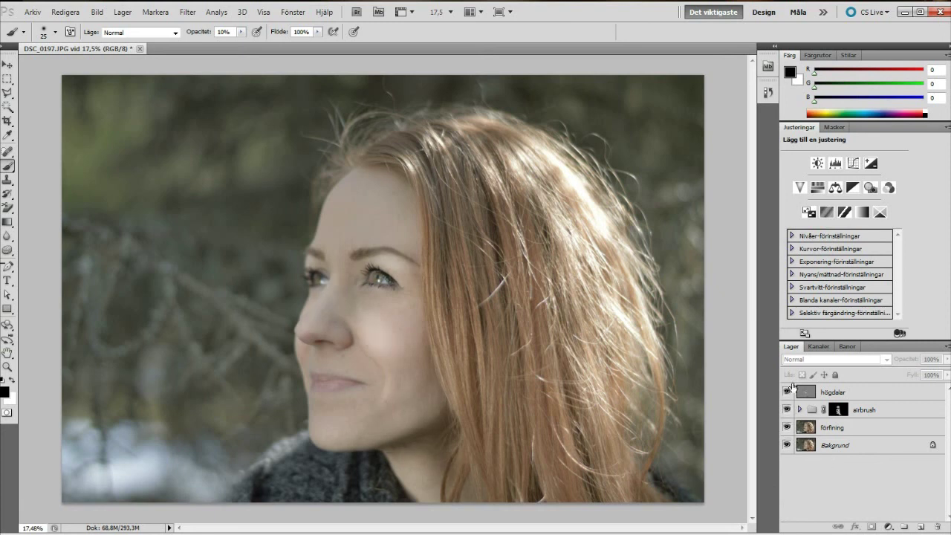
pyautogui.moveTo(789, 394); pyautogui.dragTo(789, 411)
pyautogui.click(787, 428)
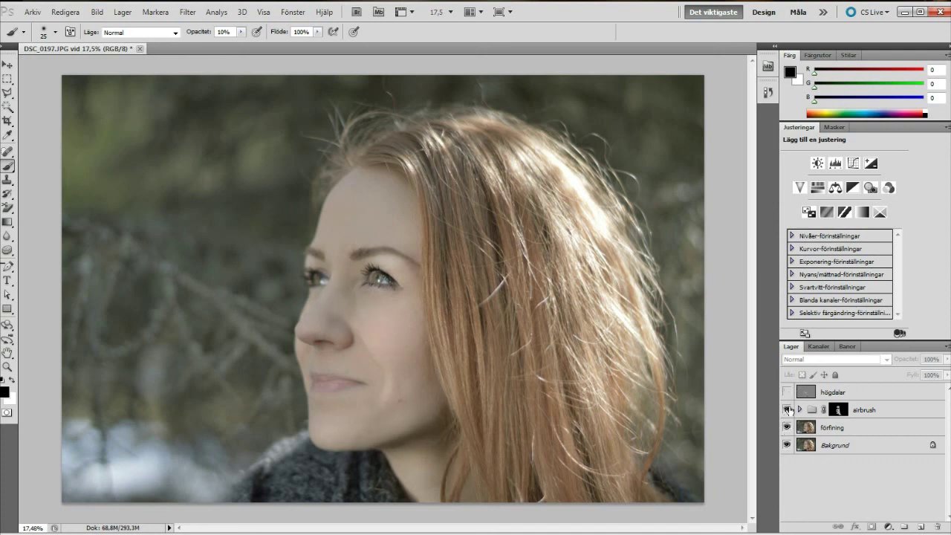
pyautogui.click(787, 428)
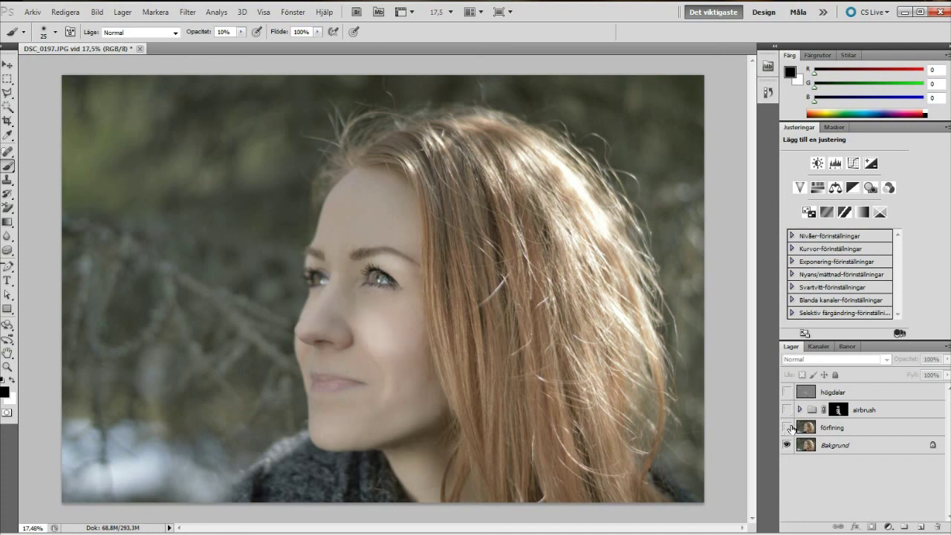
pyautogui.moveTo(787, 428); pyautogui.dragTo(788, 391)
pyautogui.click(32, 12)
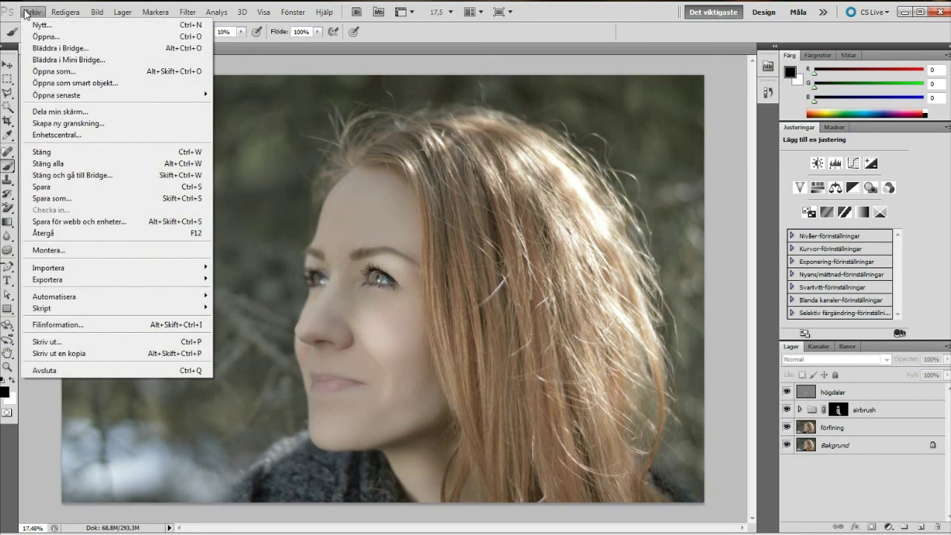